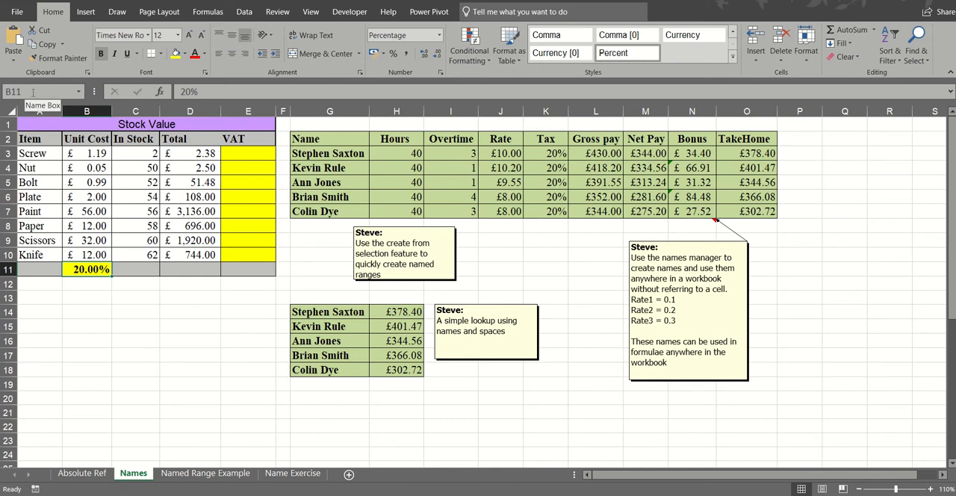
- Name cell B11, the 20% rate below the Stock Value table, as vat
click(32, 91)
text(vat)
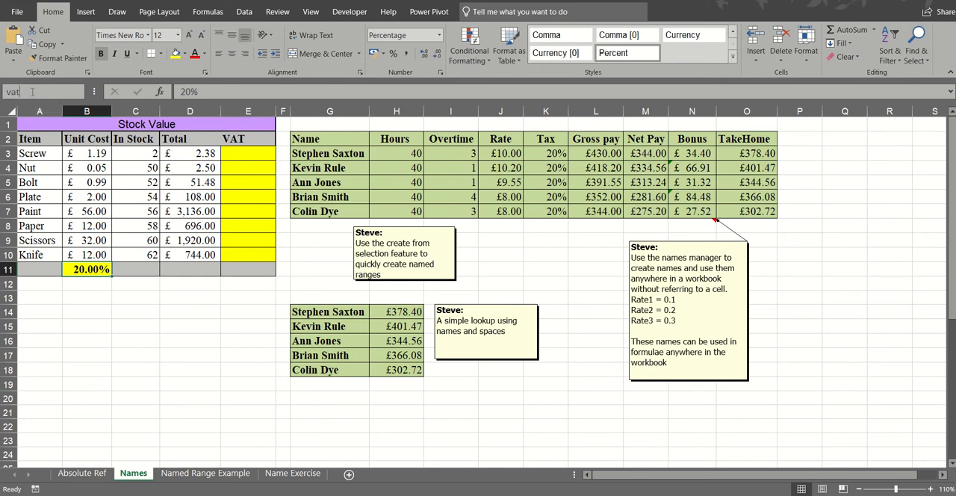
key(Return)
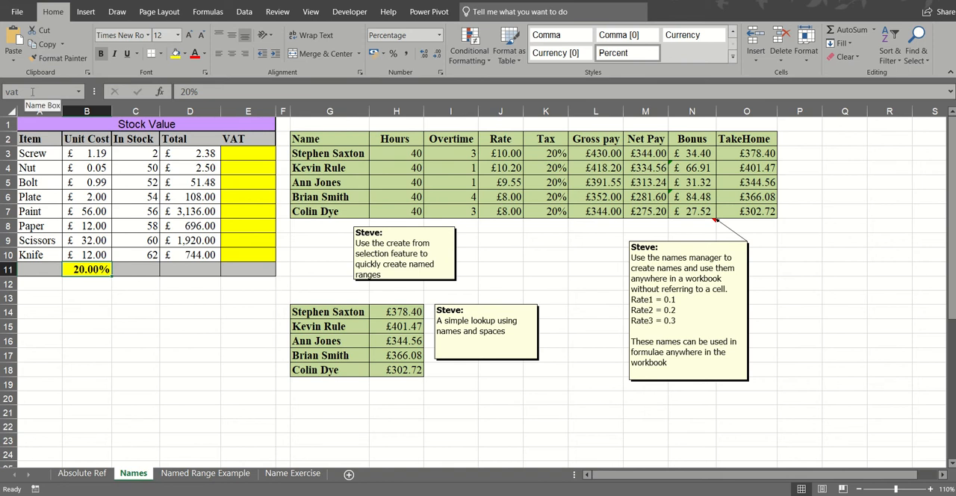
- Calculate the VAT for Screw in E3 with =D3*vat and fill the formula down to E10
click(248, 154)
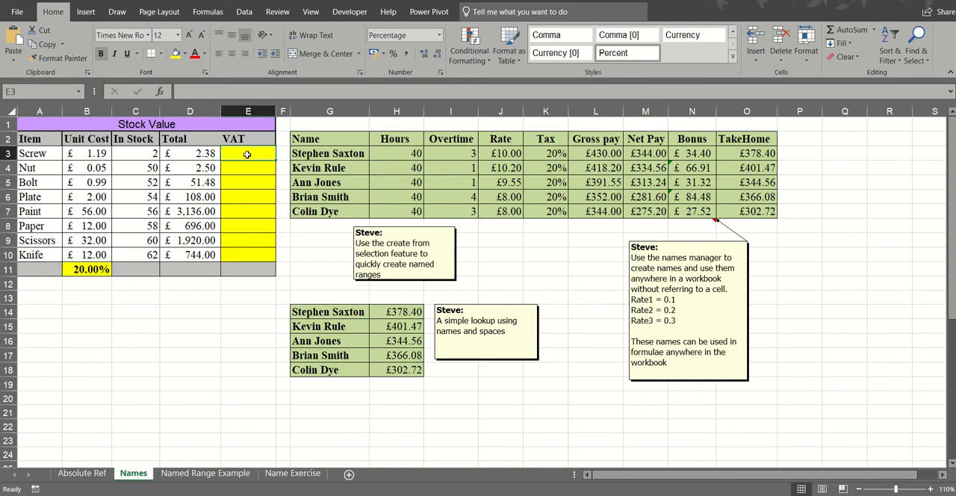
text(=)
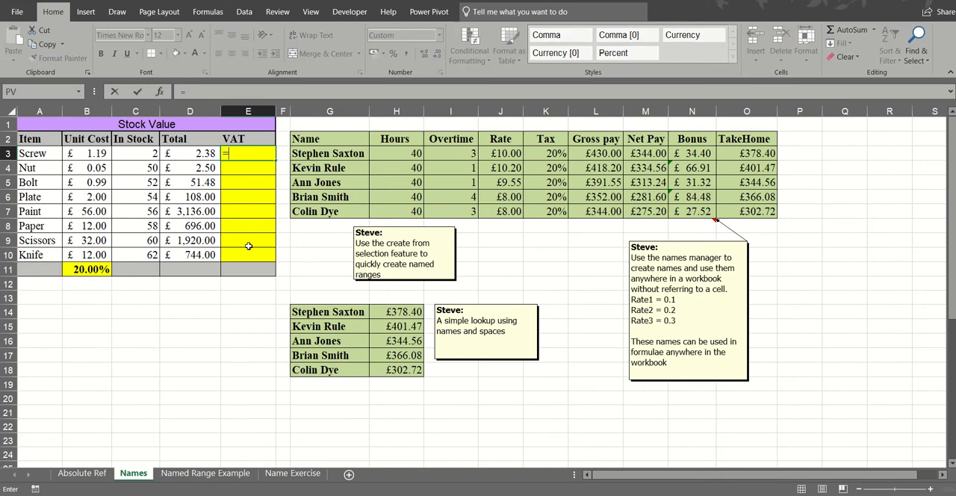
click(199, 153)
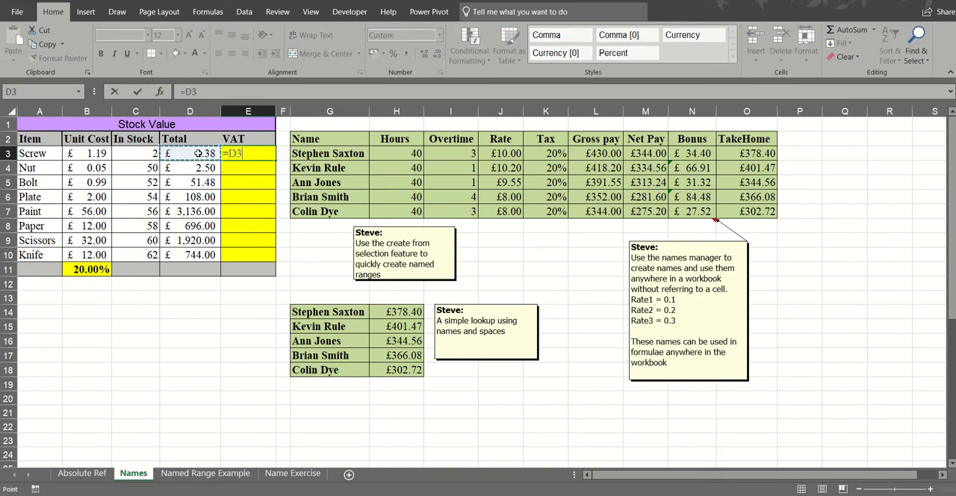
text(*vat)
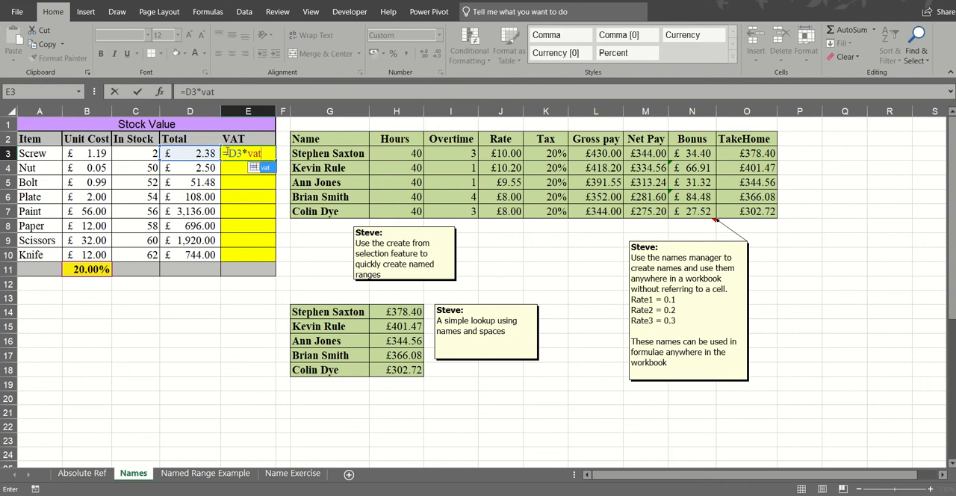
click(138, 94)
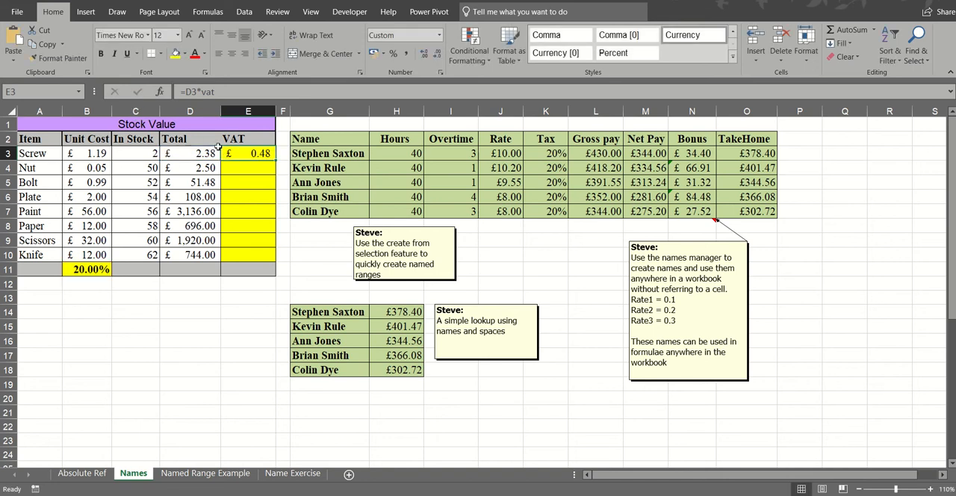
drag(276, 161, 275, 259)
- Examine the copied formulas in the VAT column and the named rate cell they refer to
key(Down)
key(Down)
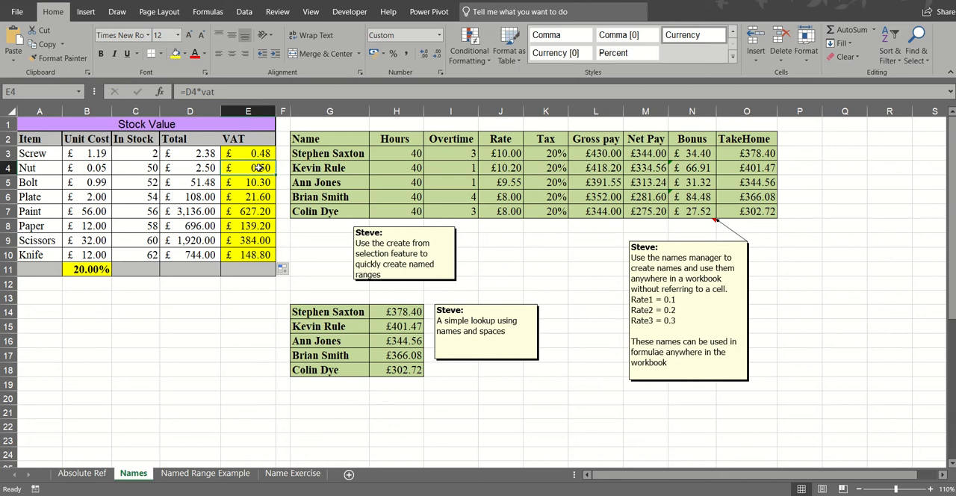
click(259, 197)
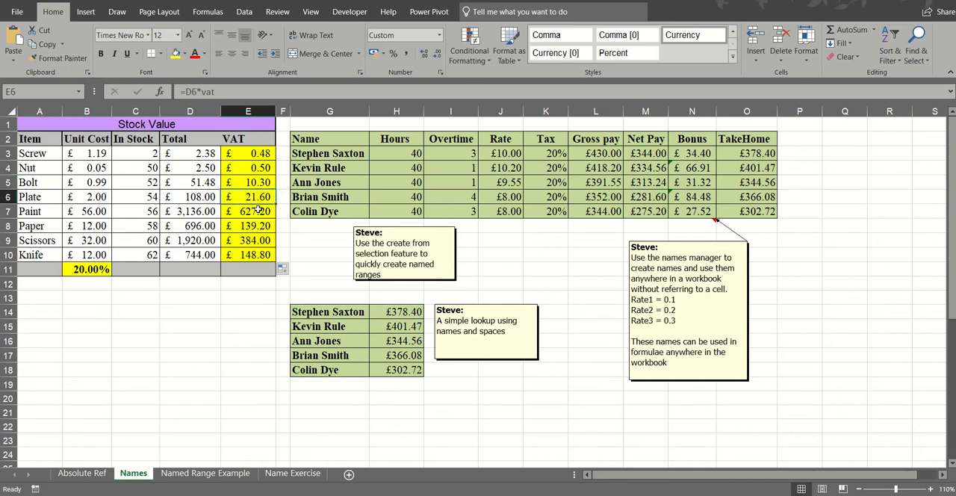
click(259, 212)
click(258, 226)
click(258, 240)
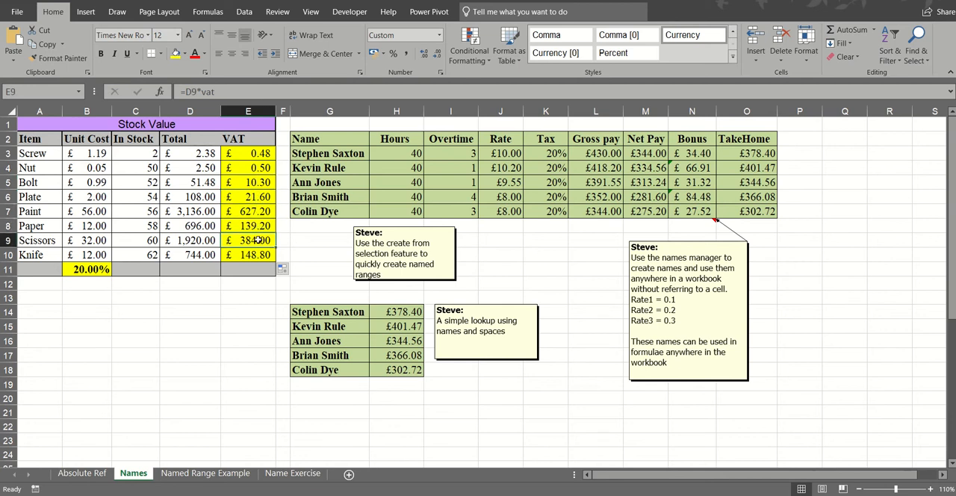
click(258, 227)
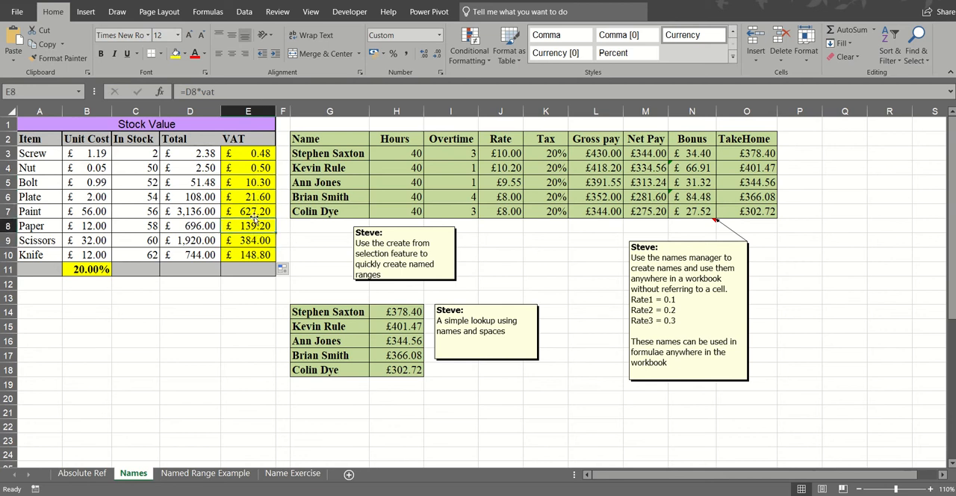
click(90, 269)
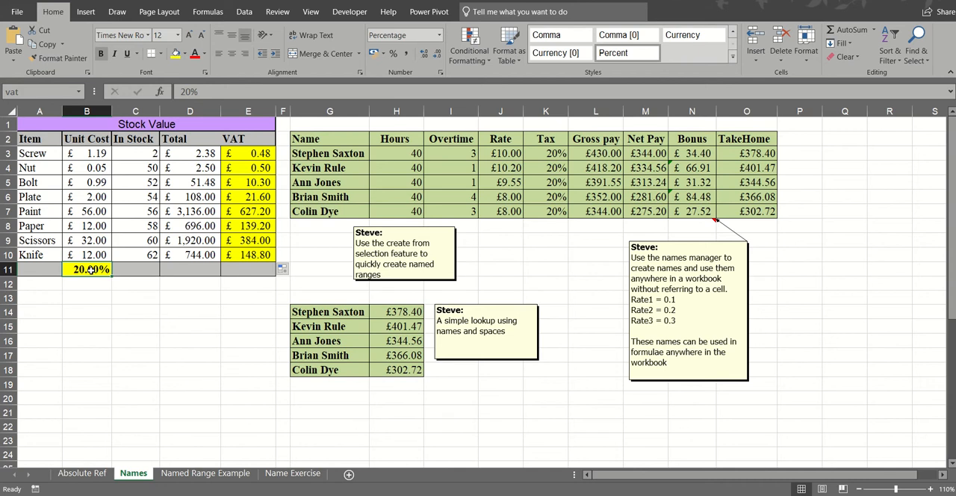
- Enter =vat in cell C13 and format the cell as a percentage
click(128, 298)
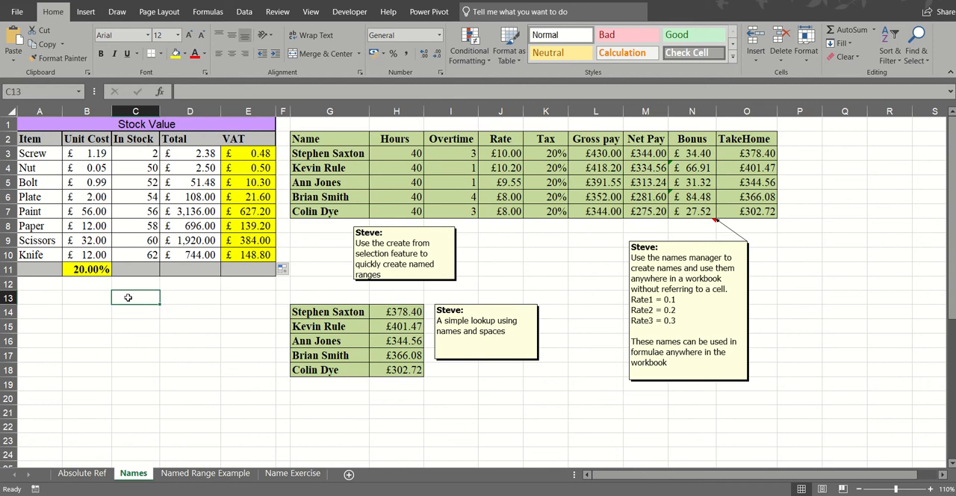
text(=vat)
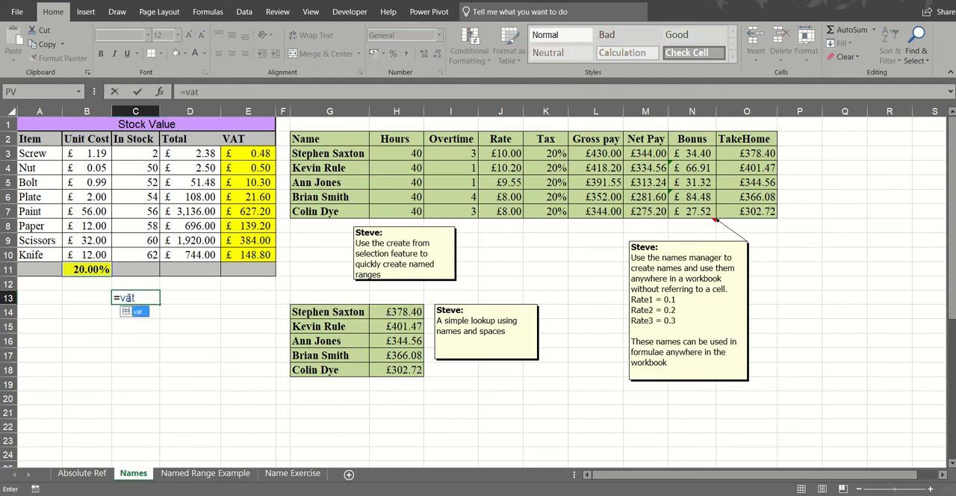
key(ctrl+Return)
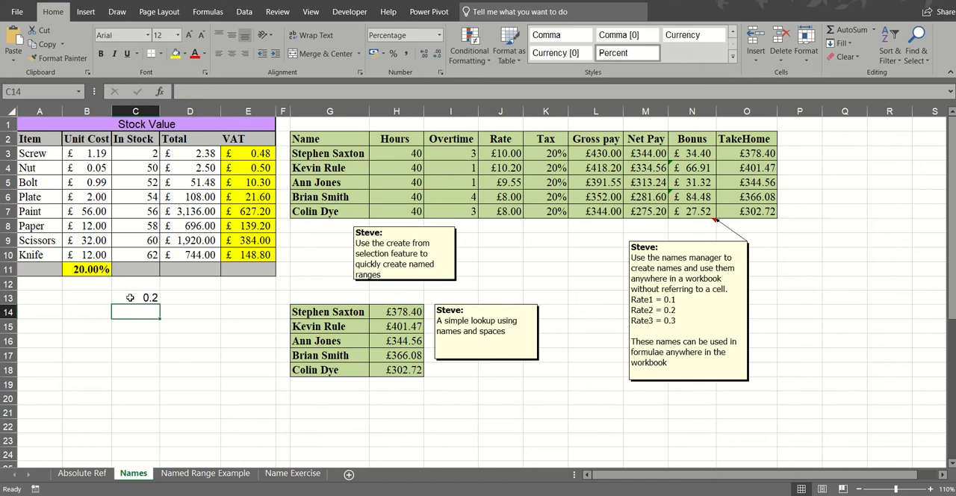
click(393, 53)
click(127, 326)
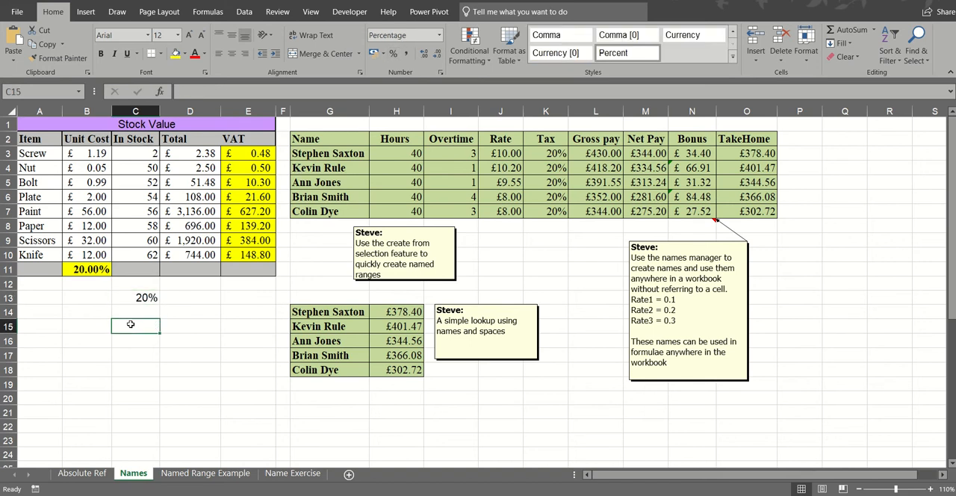
- On the Name Exercise sheet, calculate the VAT on the total cost in C16 with =C15*vat
click(292, 473)
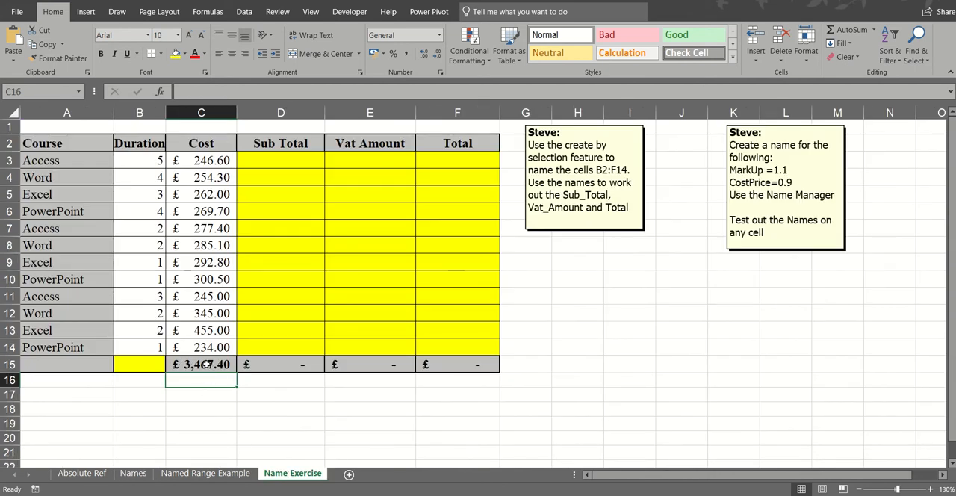
text(=)
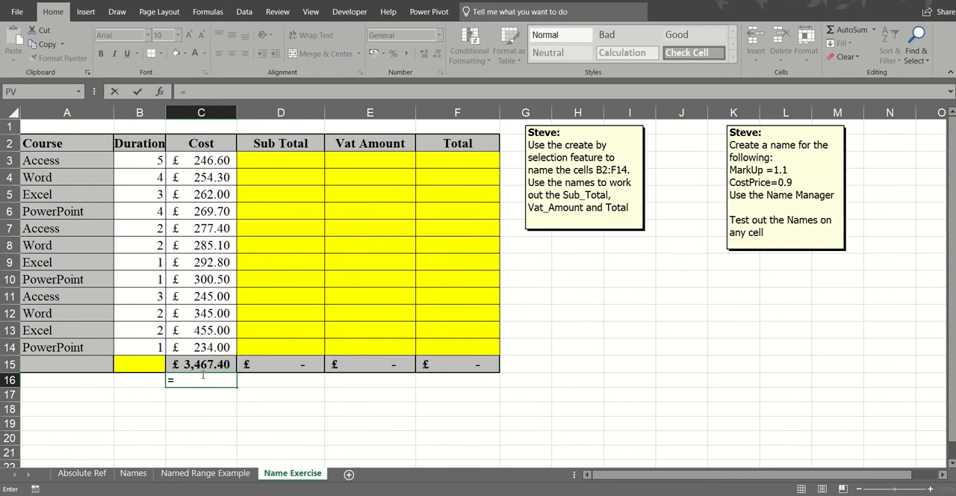
click(206, 363)
text(*)
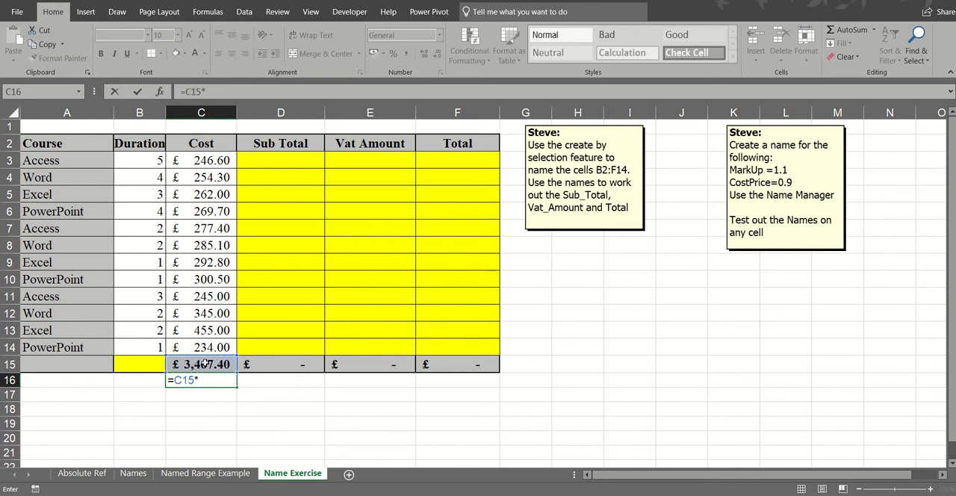
text(vat)
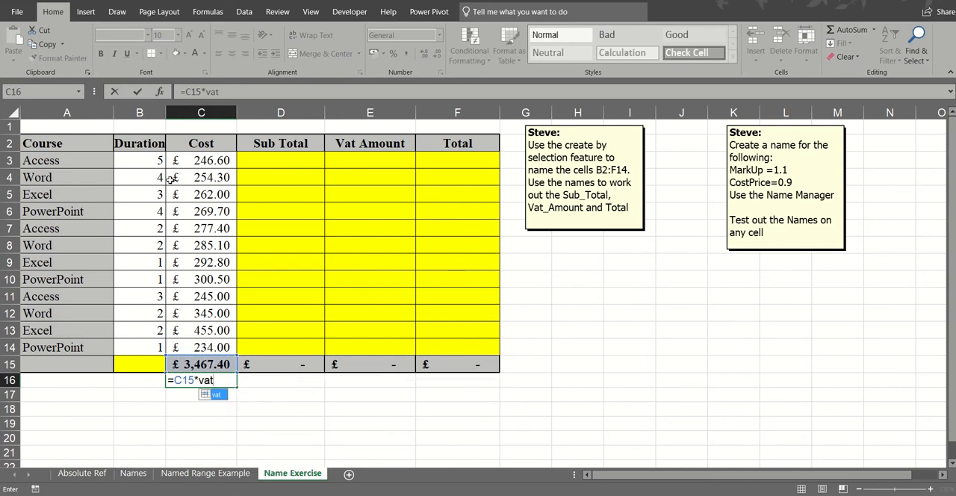
click(137, 92)
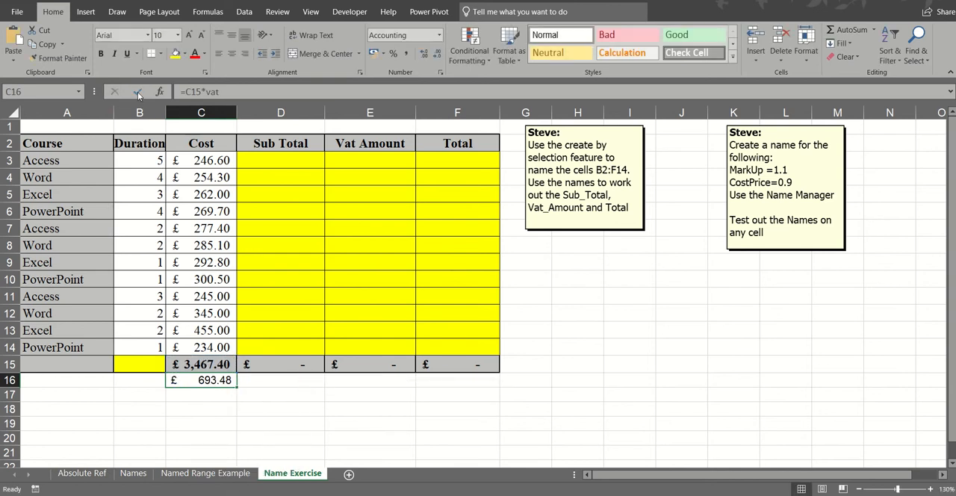
click(196, 396)
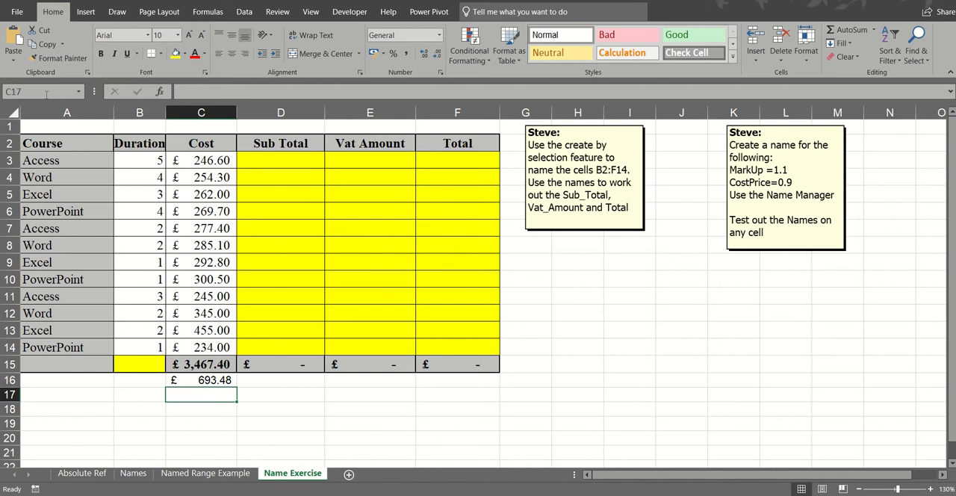
- Go straight to the cell named vat from the Name Exercise sheet
click(43, 92)
text(vat)
key(Return)
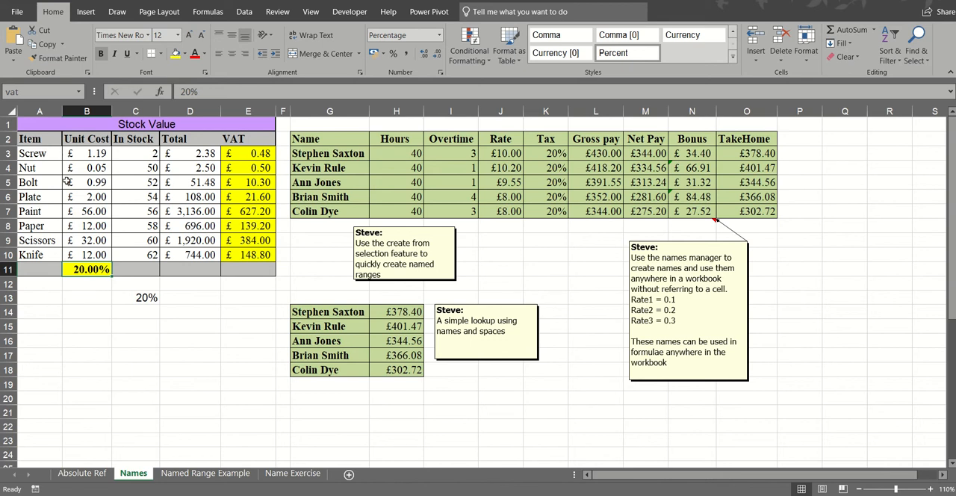
- Go to cell A12345 on the Names sheet and name it with the author's first name
click(36, 93)
text(a12345)
key(Return)
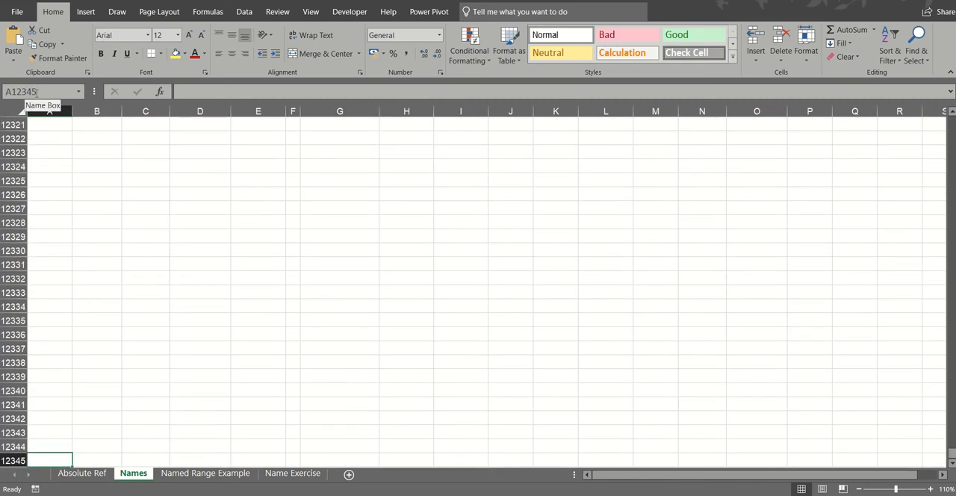
click(42, 91)
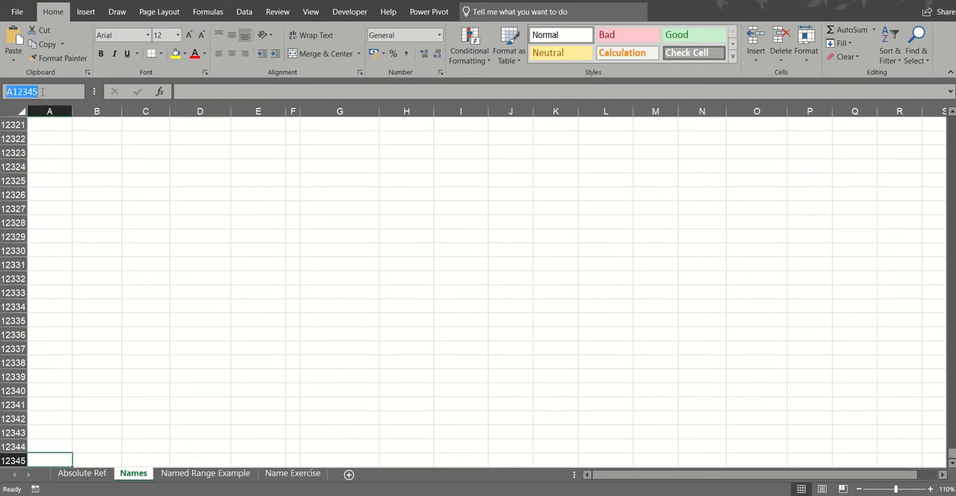
text(steve)
key(Return)
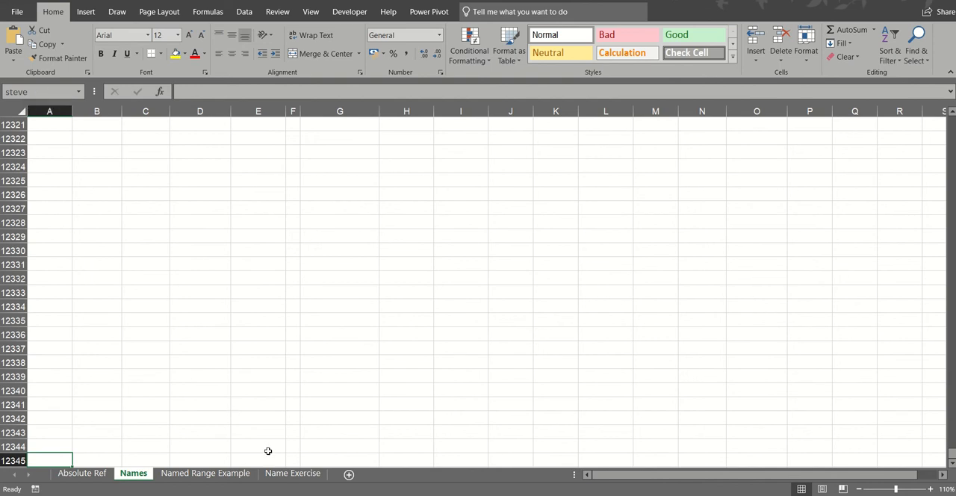
- Go to cell AS1234 on the Name Exercise sheet and name it with the author's surname
click(279, 473)
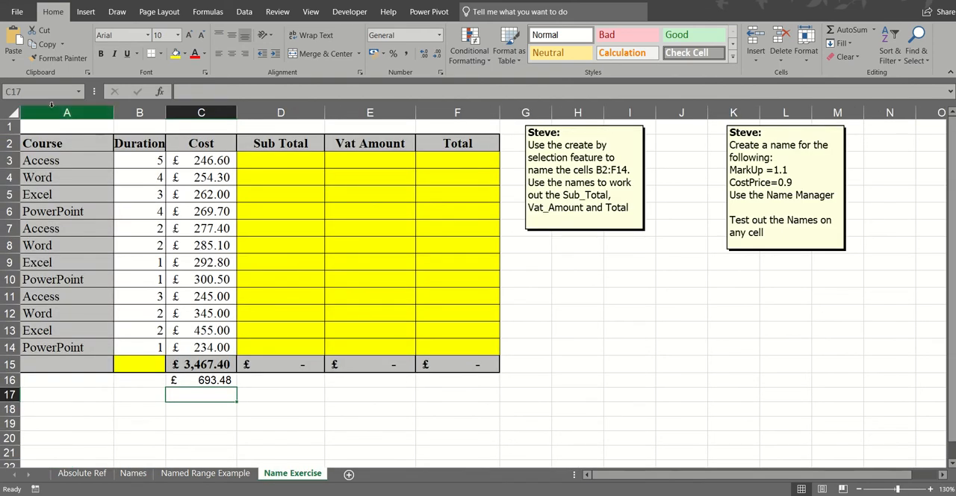
click(43, 91)
text(a)
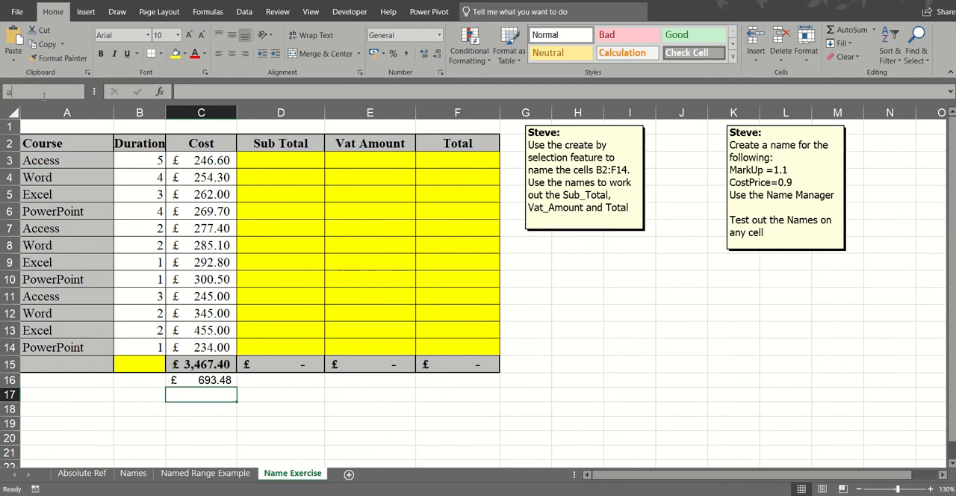
text(s1234)
key(Return)
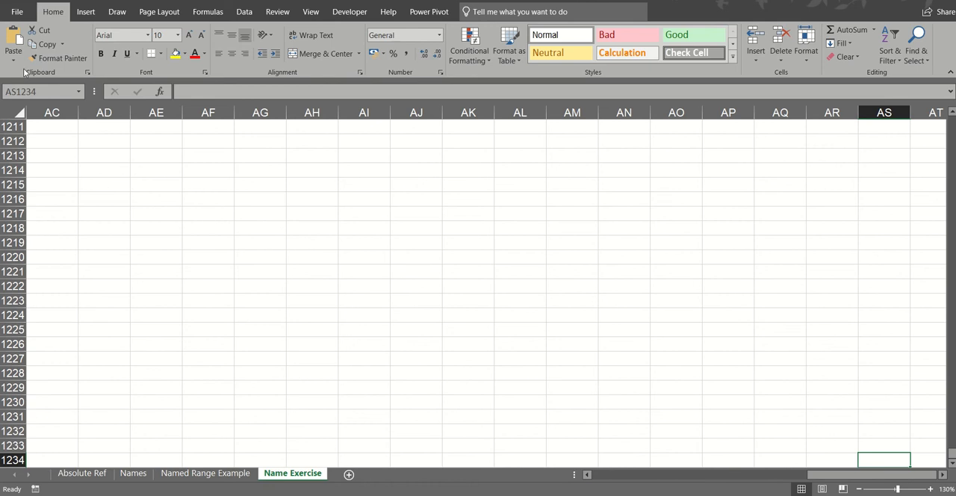
click(41, 91)
text(saxton)
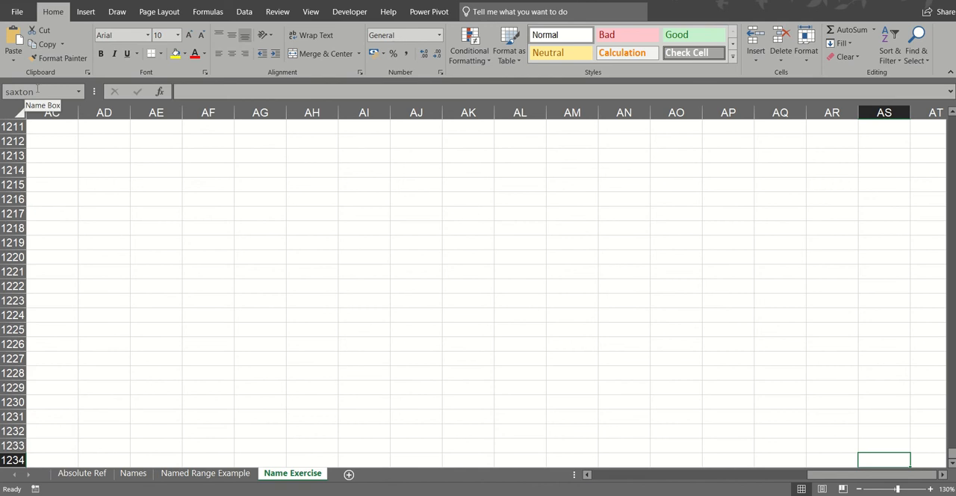
- Jump by name to the first-name cell on the Names sheet and back to the surname cell on Name Exercise
click(39, 90)
text(st)
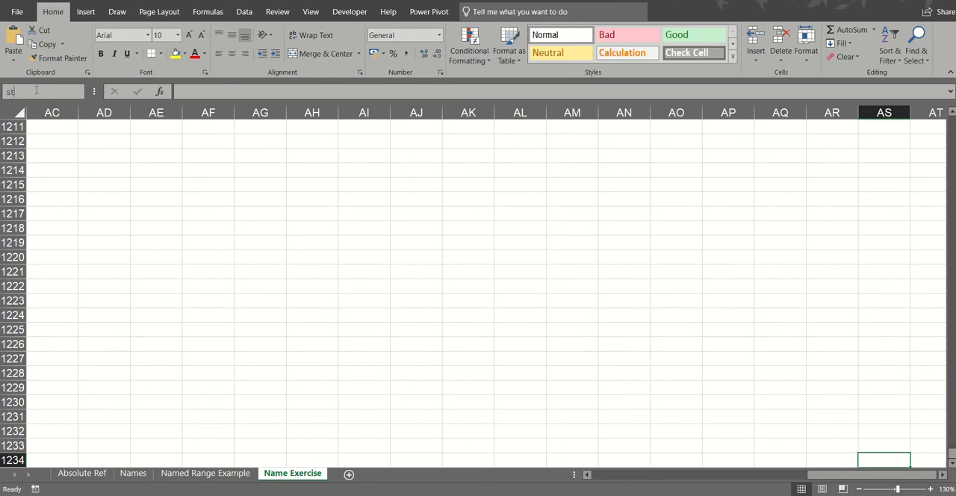
text(eve)
key(Return)
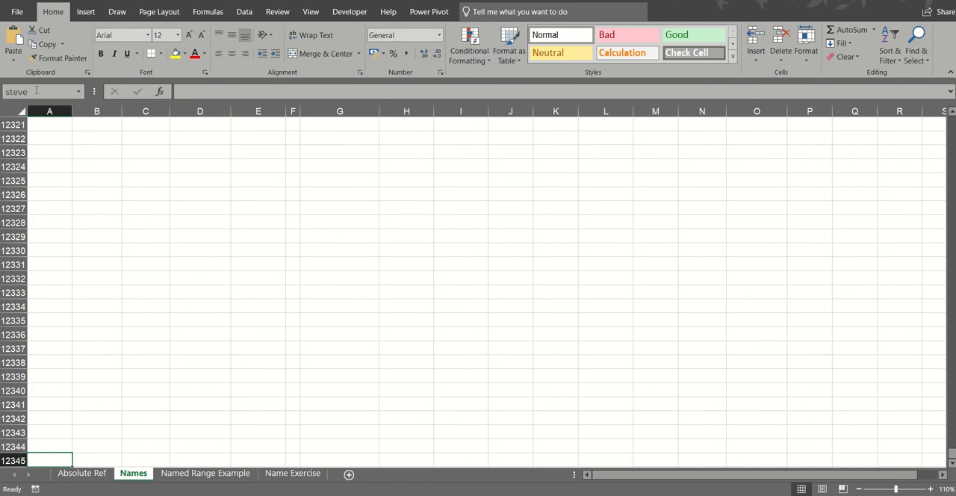
click(36, 91)
text(saxton)
key(Return)
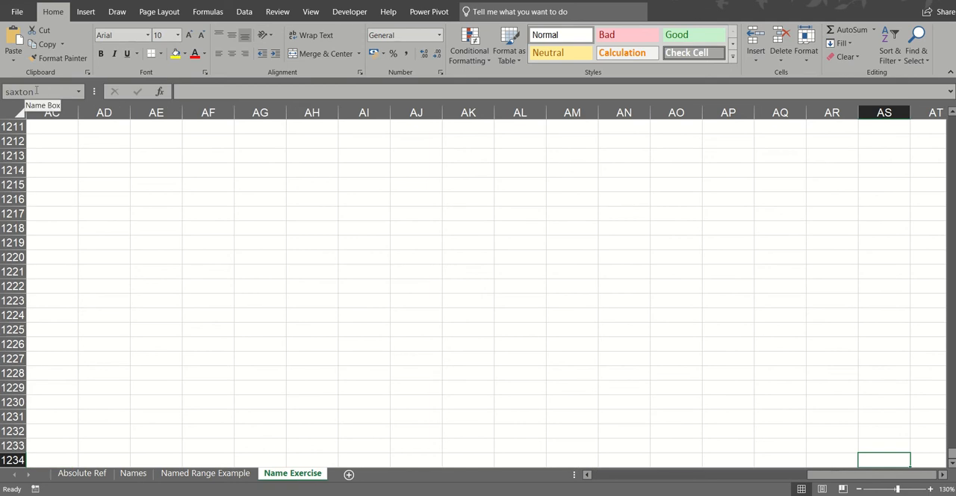
- Return to the VAT rate cell on the Names sheet by its name, vat
click(35, 91)
text(vat)
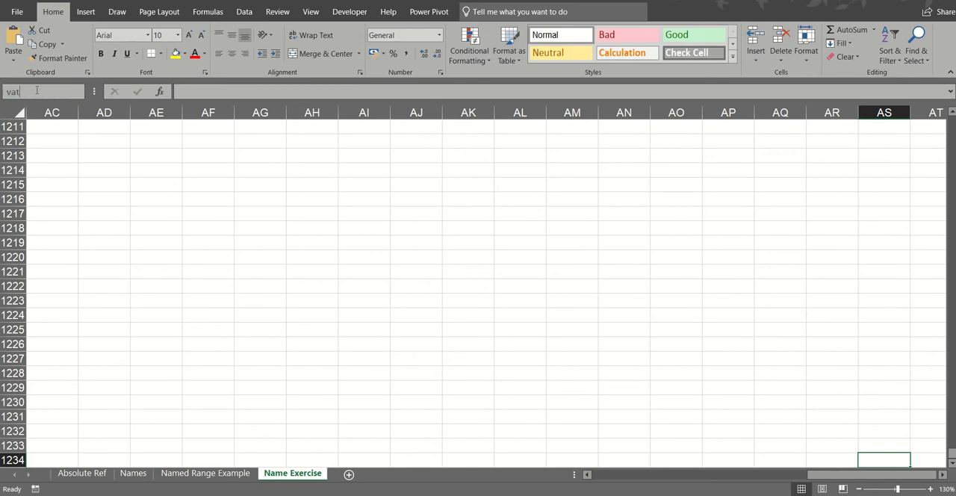
key(Return)
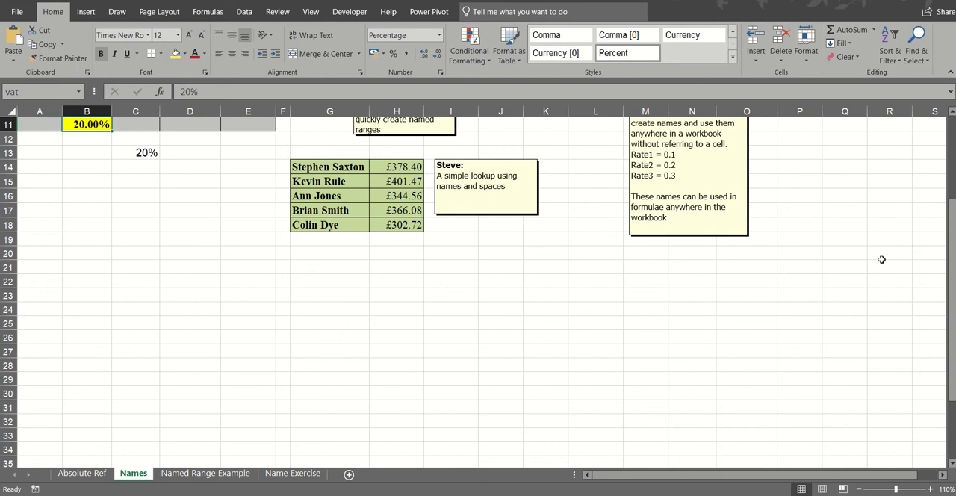
- Try to name the VAT rate cell B11 "sdbsd dfdf", with a space, and view the list of defined names
drag(950, 258, 947, 123)
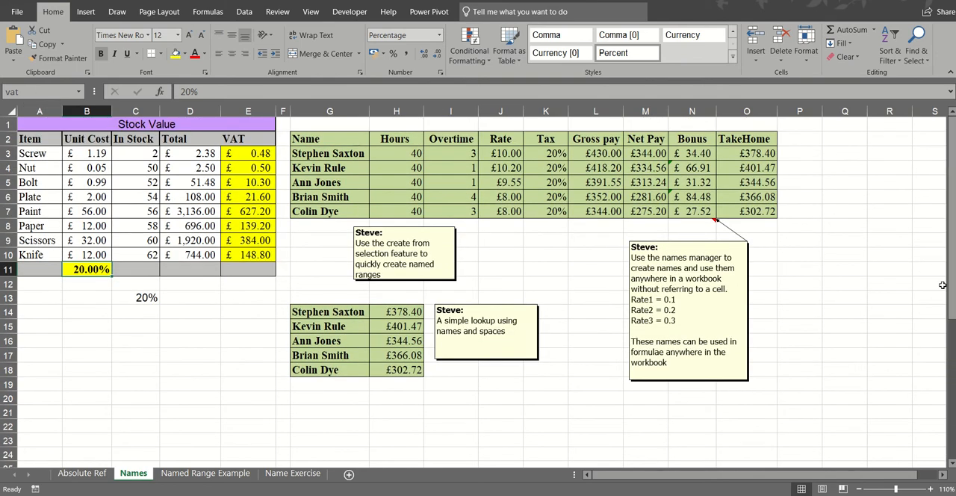
drag(952, 285, 950, 262)
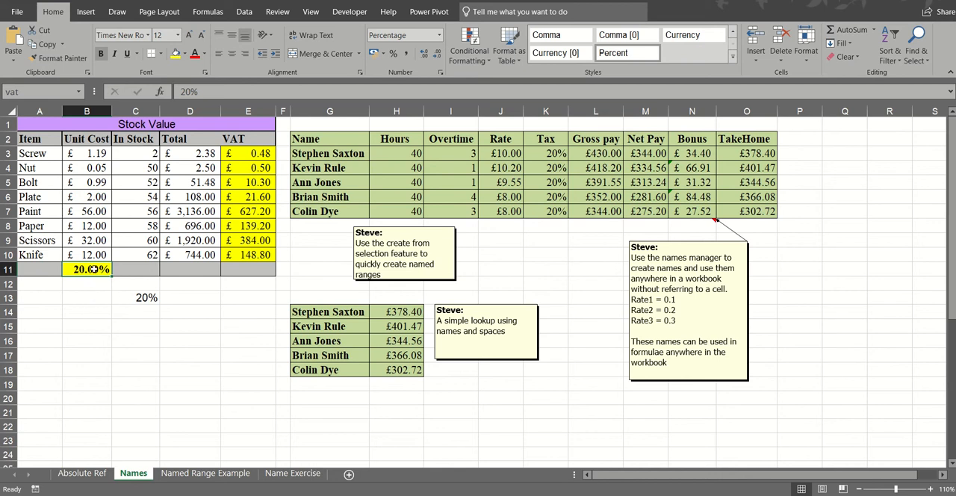
click(37, 91)
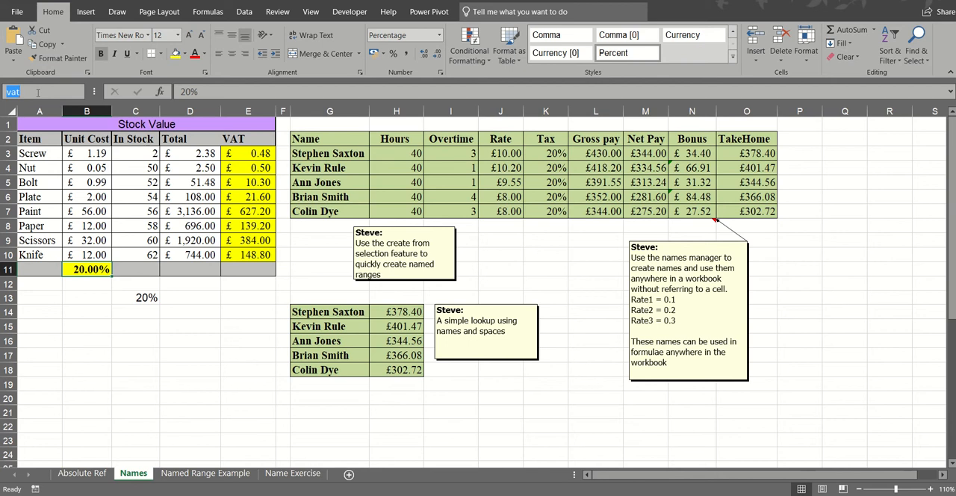
text(sdbsd dfdffsd)
key(Return)
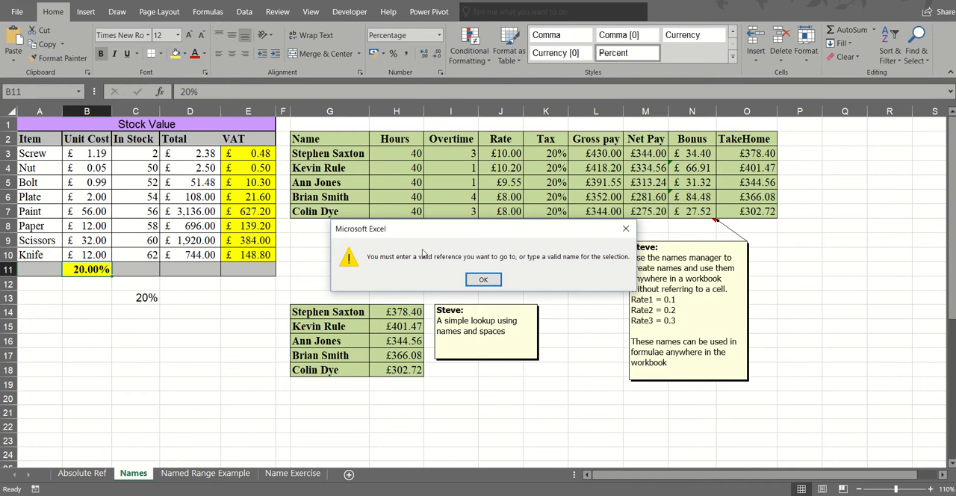
click(484, 280)
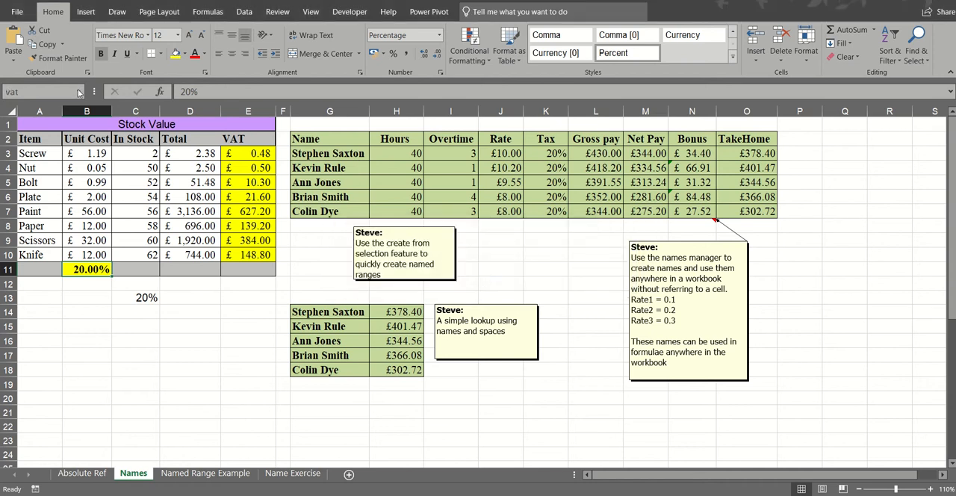
click(80, 92)
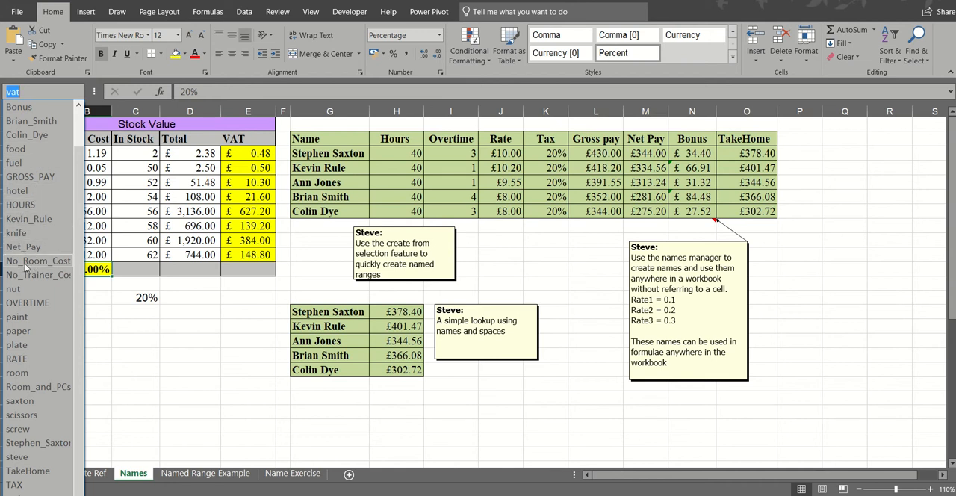
click(110, 254)
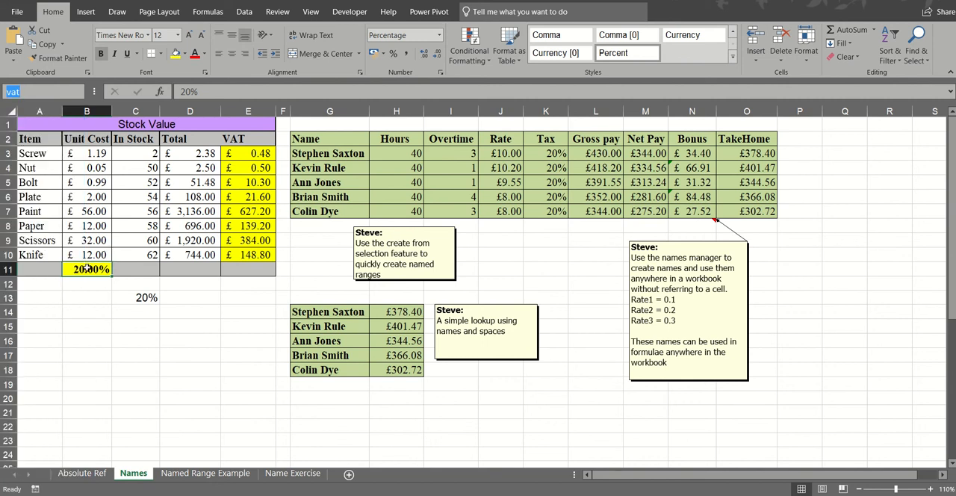
- Overwrite the VAT rate in B11 with the text "sdsdhjashjsd" and undo that entry
click(90, 268)
key(F2)
text(sdsdhjashjsd)
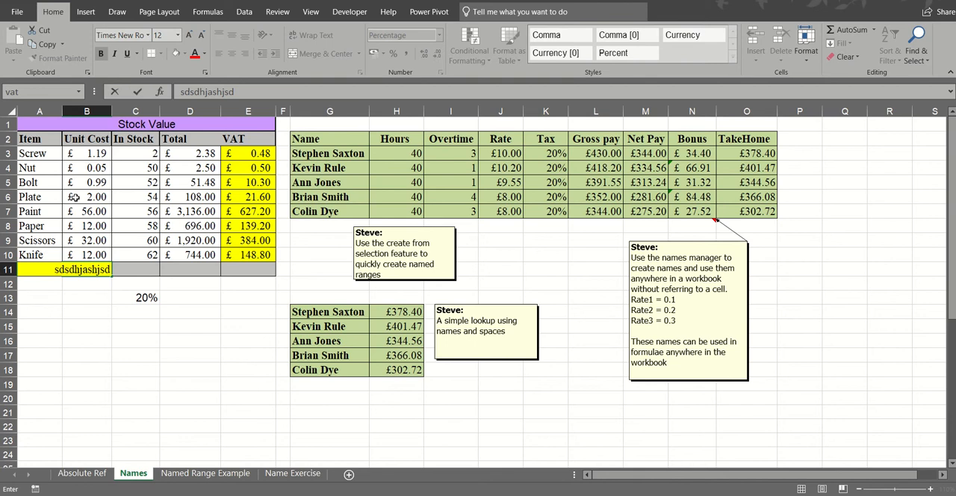
key(Return)
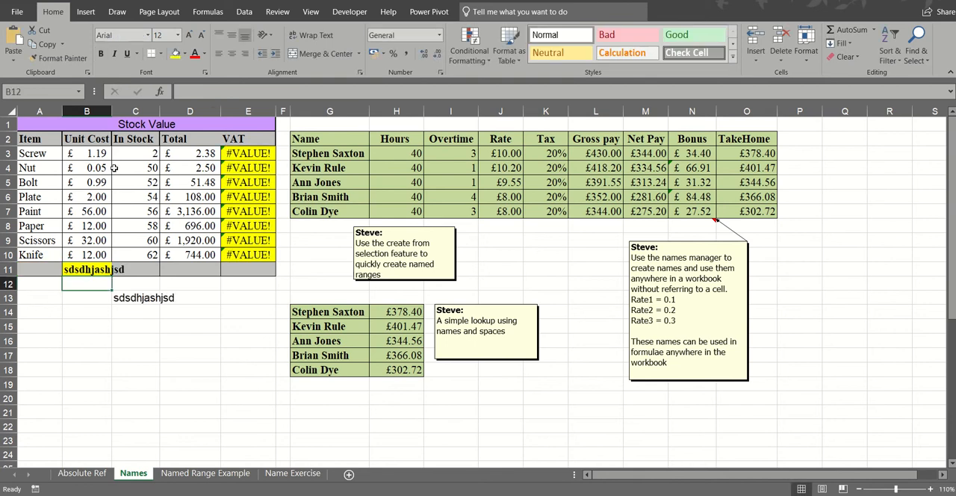
key(ctrl+z)
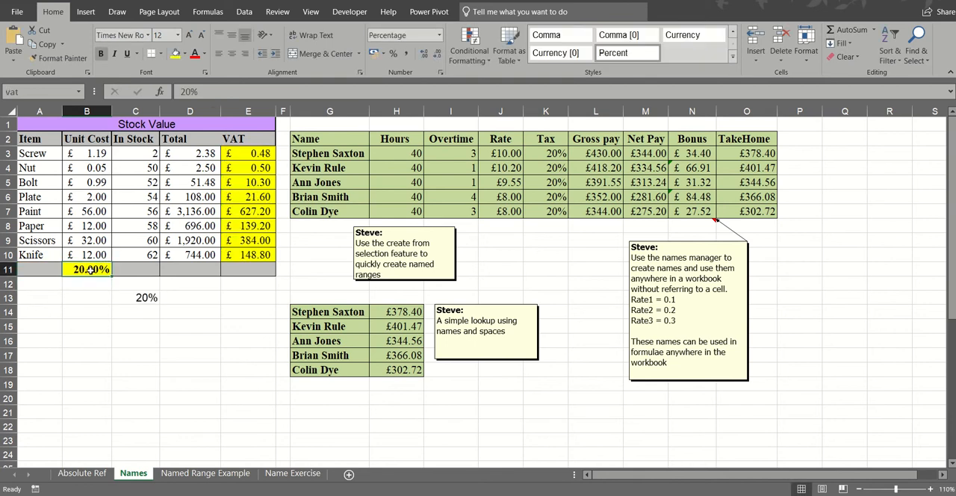
- From cell A11, jump to the VAT rate cell by its name vat and return to A11 by its reference
click(34, 271)
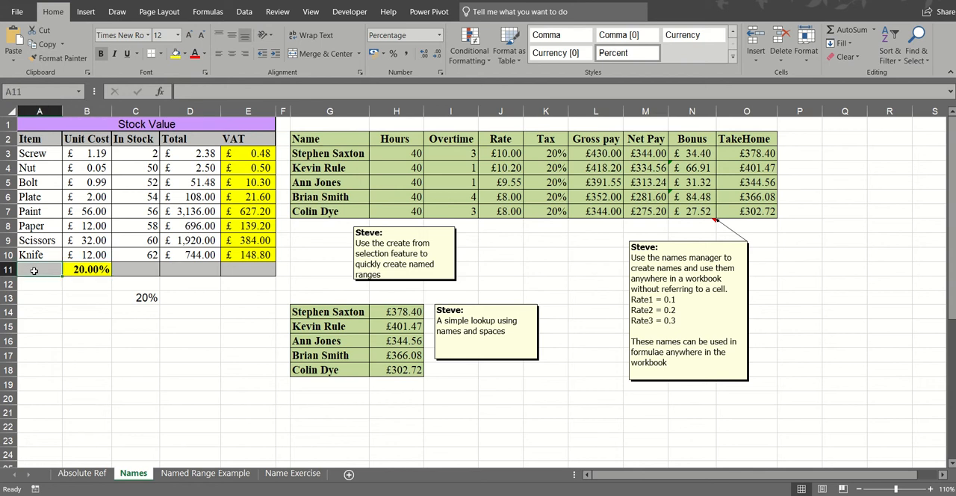
click(36, 92)
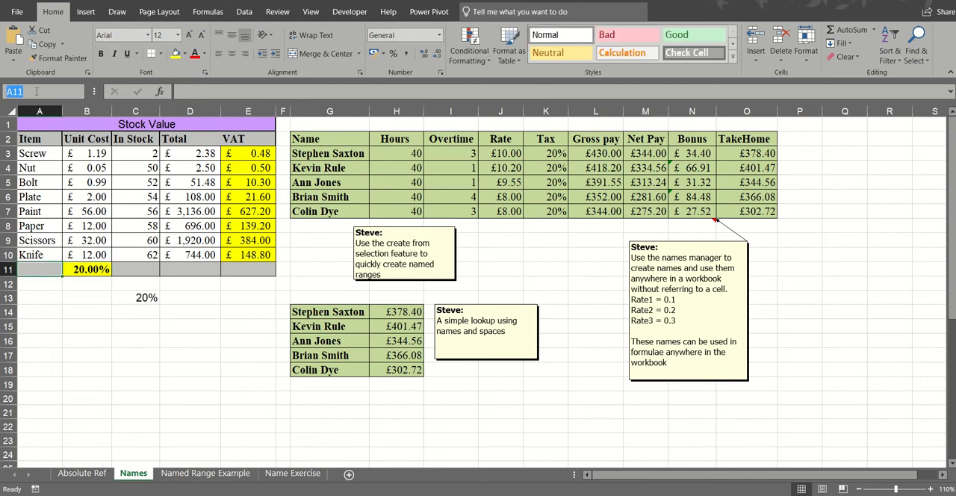
text(va)
key(Return)
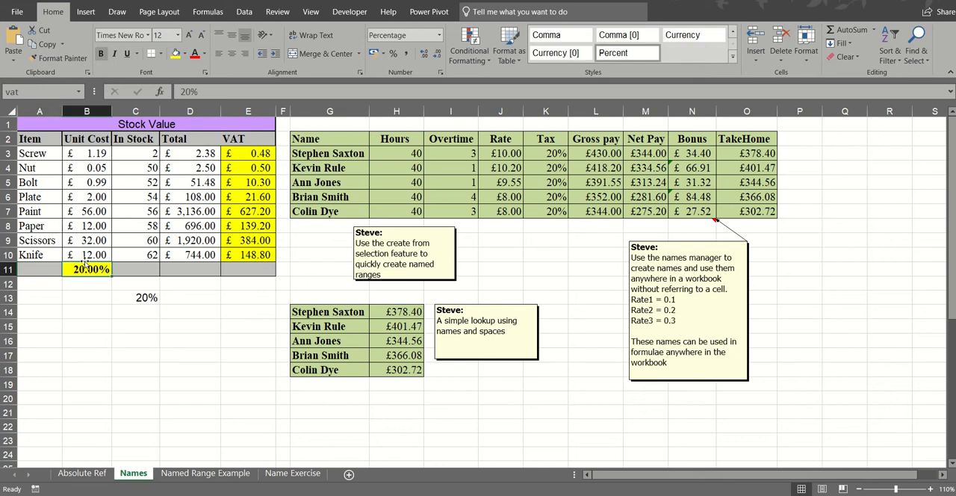
click(35, 91)
key(BackSpace)
text(A11)
key(Return)
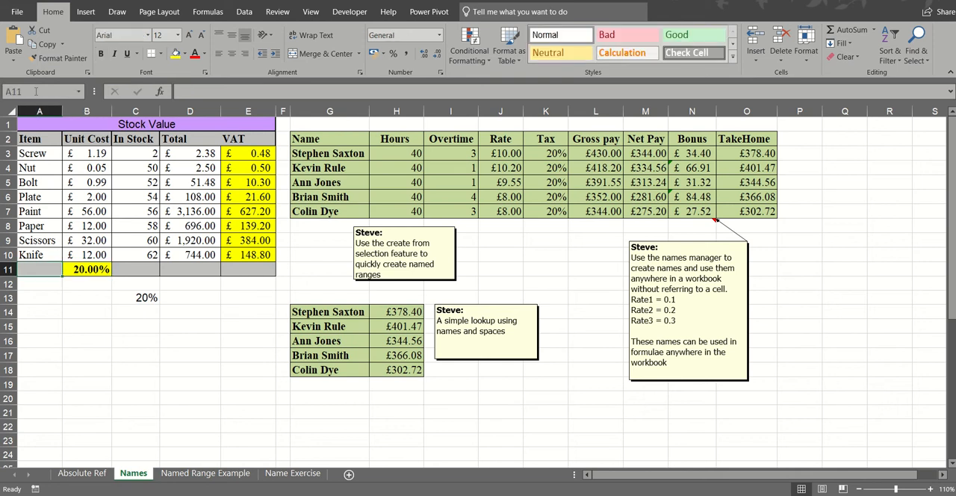
- Look up which cell the name vat refers to in the Name Manager
click(90, 269)
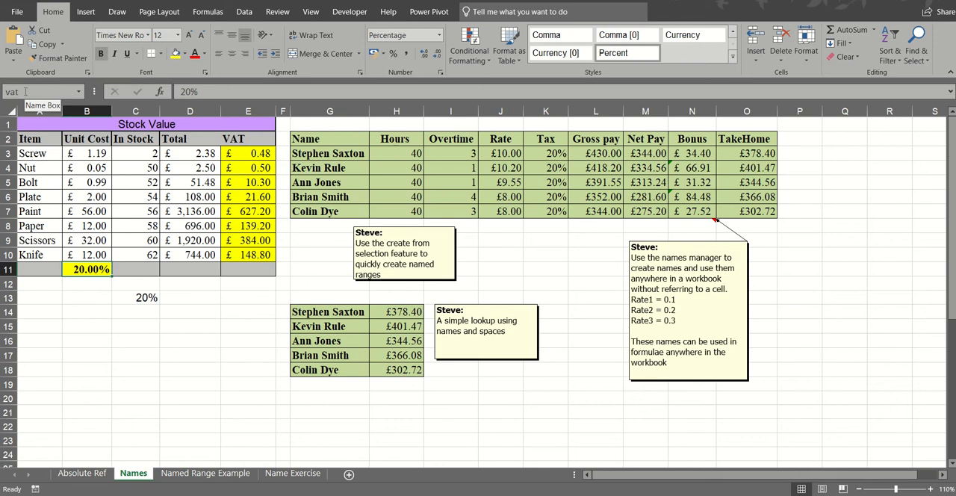
click(204, 13)
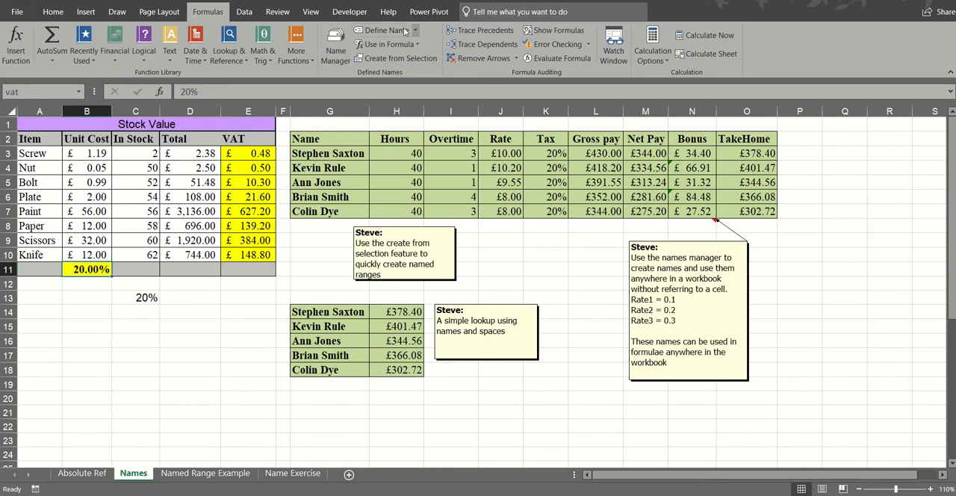
click(335, 41)
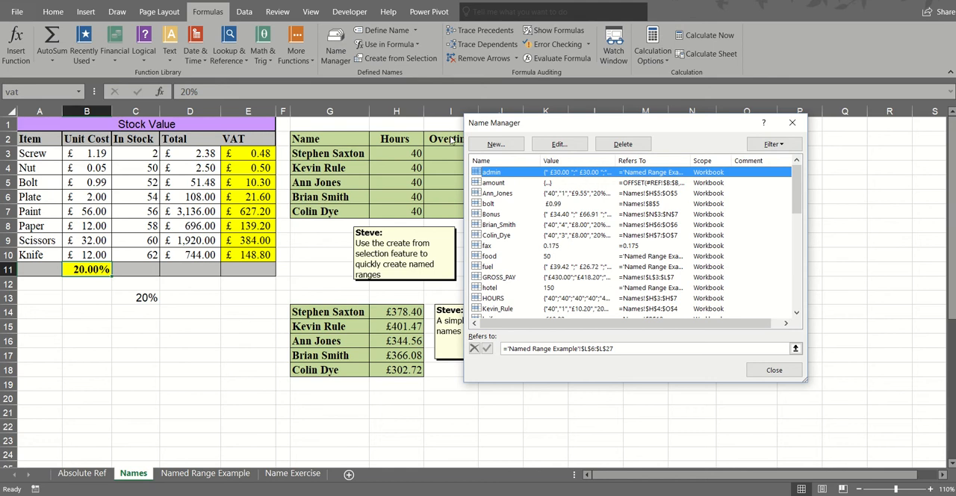
drag(797, 183, 801, 293)
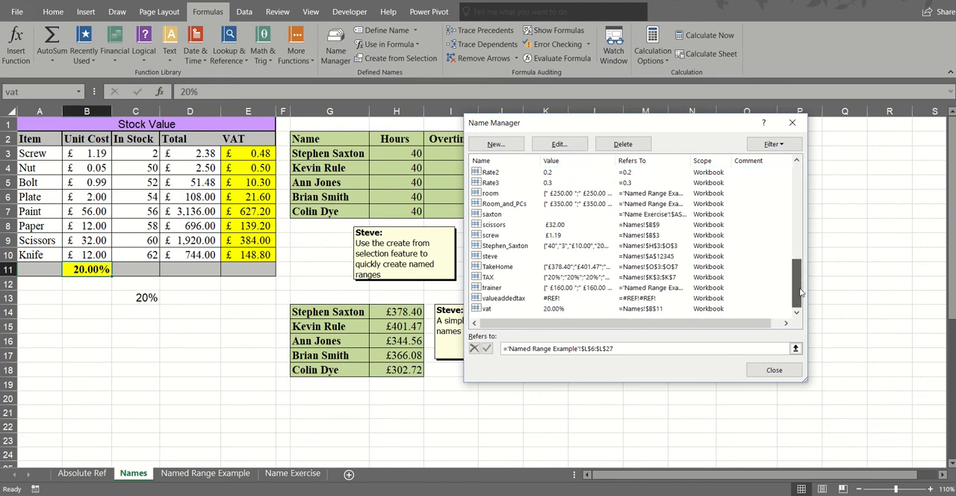
click(502, 311)
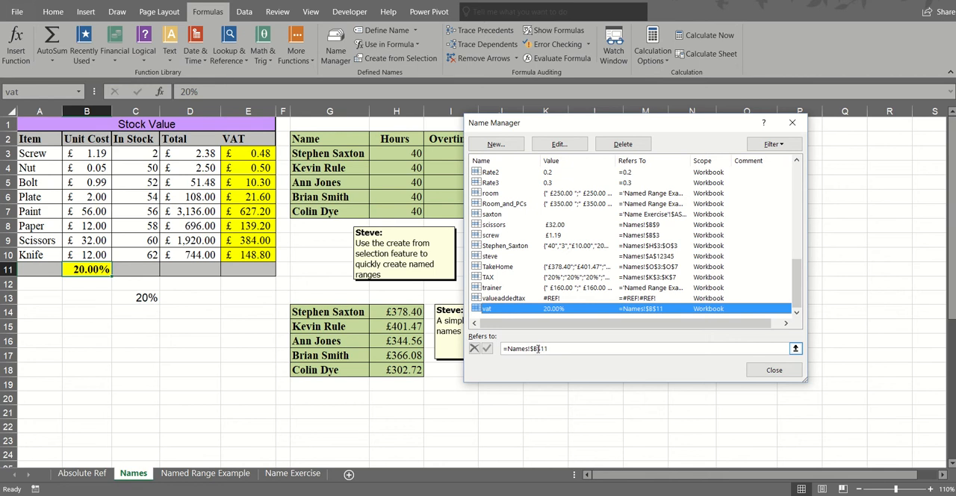
click(773, 371)
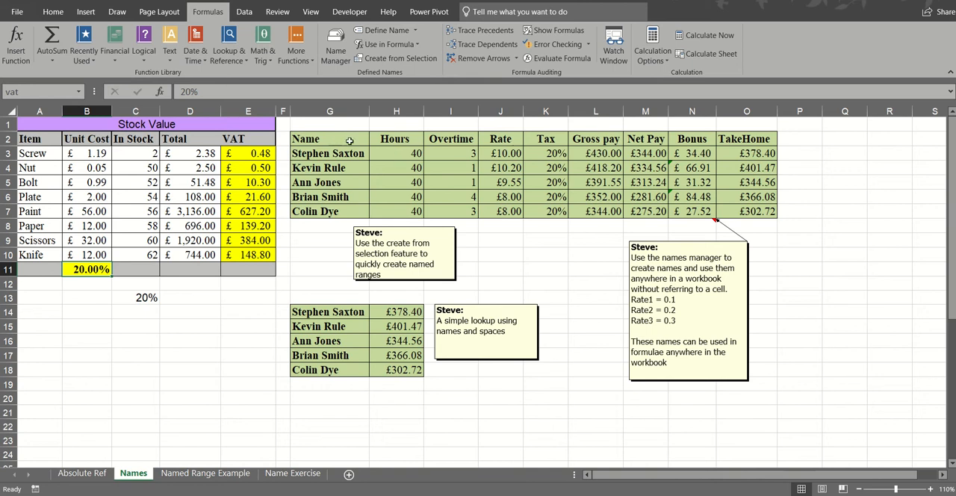
- Check the range names of the Hours, Overtime, Rate and Gross pay columns by selecting each column's data
drag(404, 154, 403, 206)
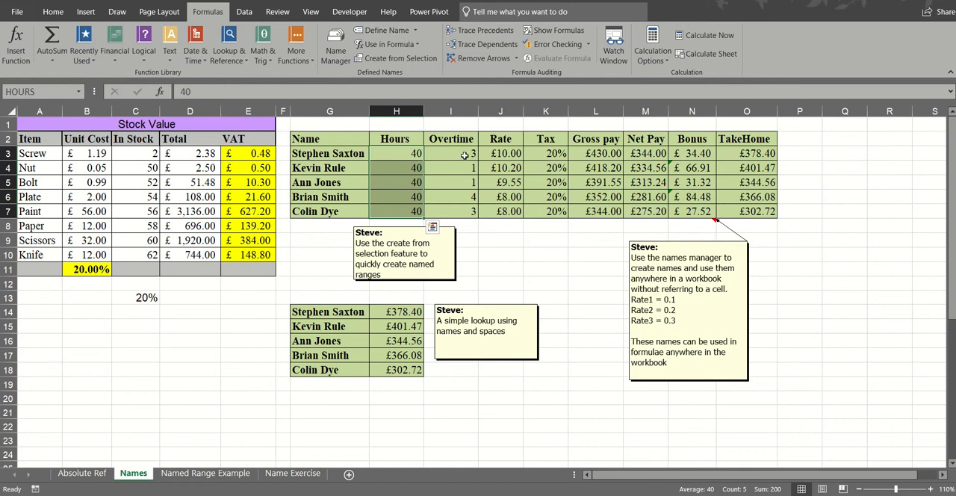
drag(460, 159, 461, 209)
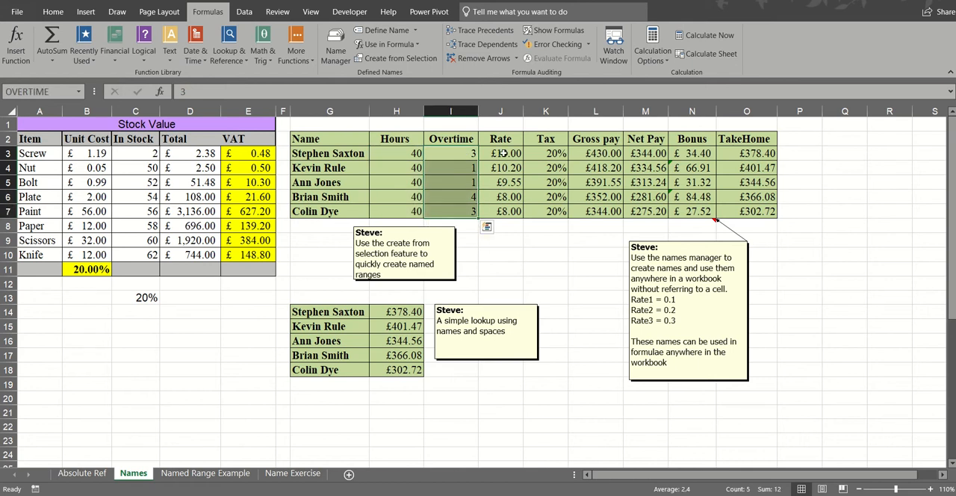
drag(502, 155, 503, 211)
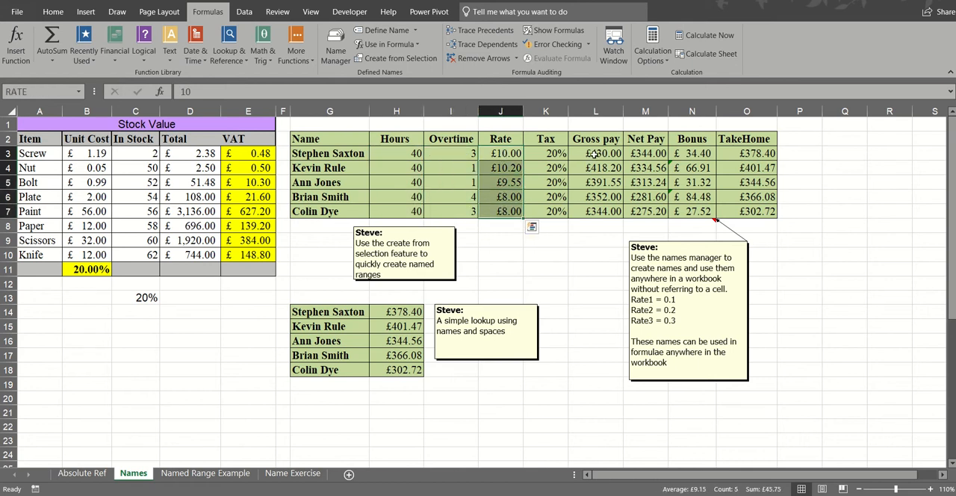
drag(594, 155, 597, 207)
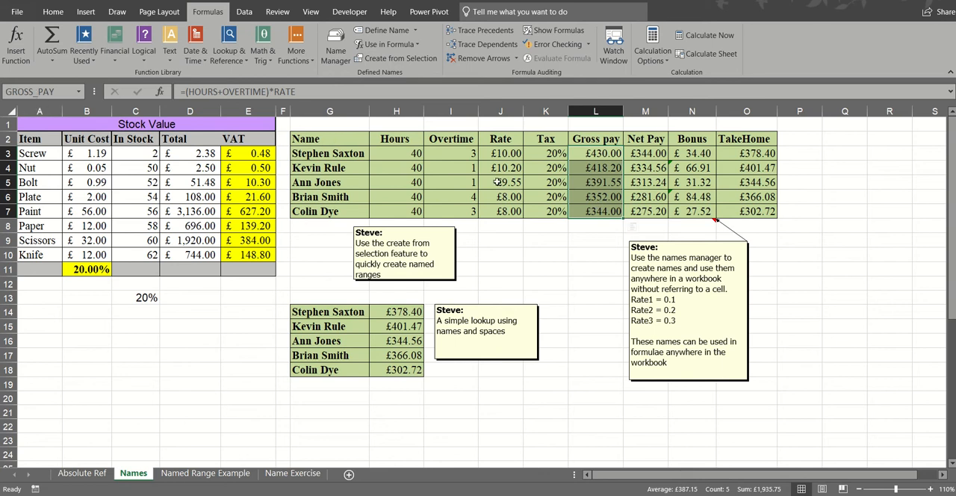
drag(416, 155, 412, 211)
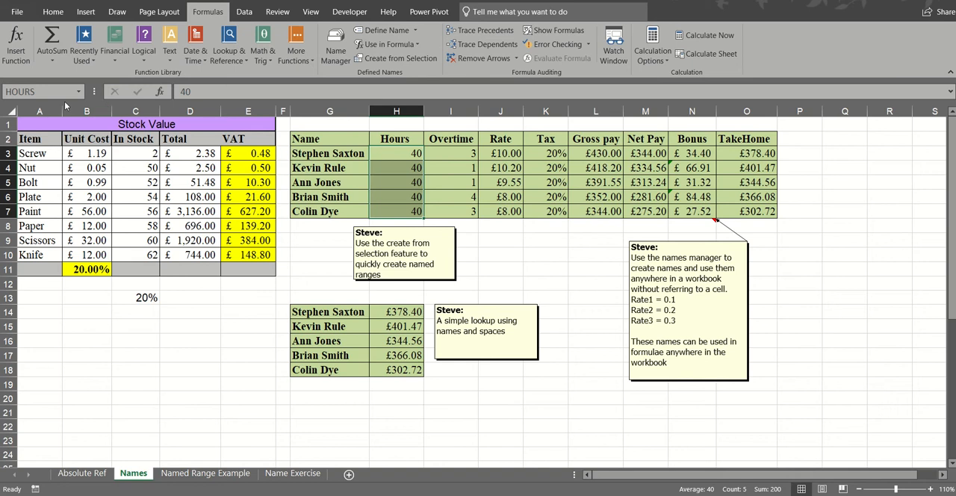
click(390, 172)
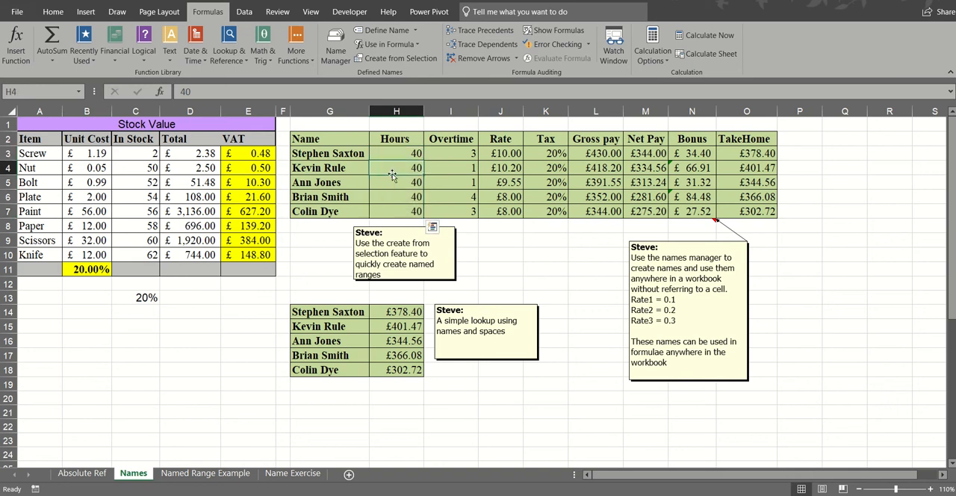
- Create names from the top row and left column of pay table G2:O7, and check those of the first employee row and Hours column
drag(338, 139, 736, 210)
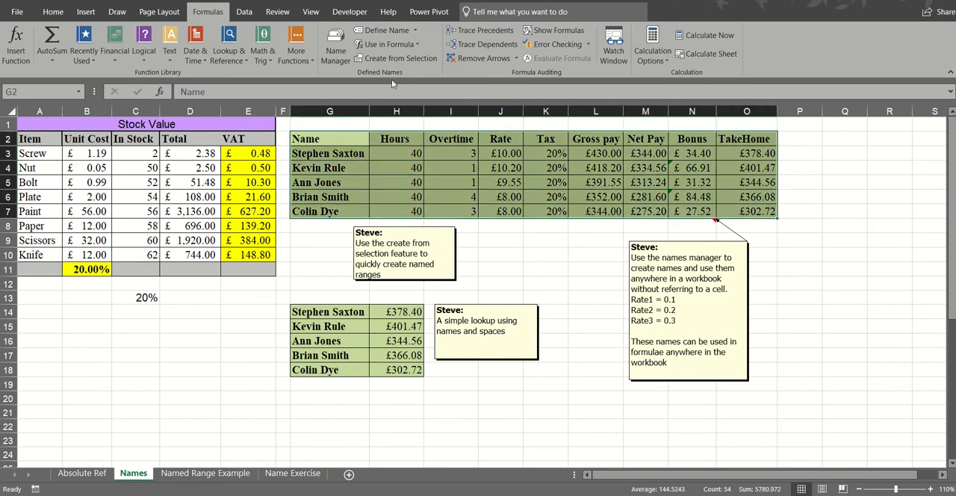
click(387, 59)
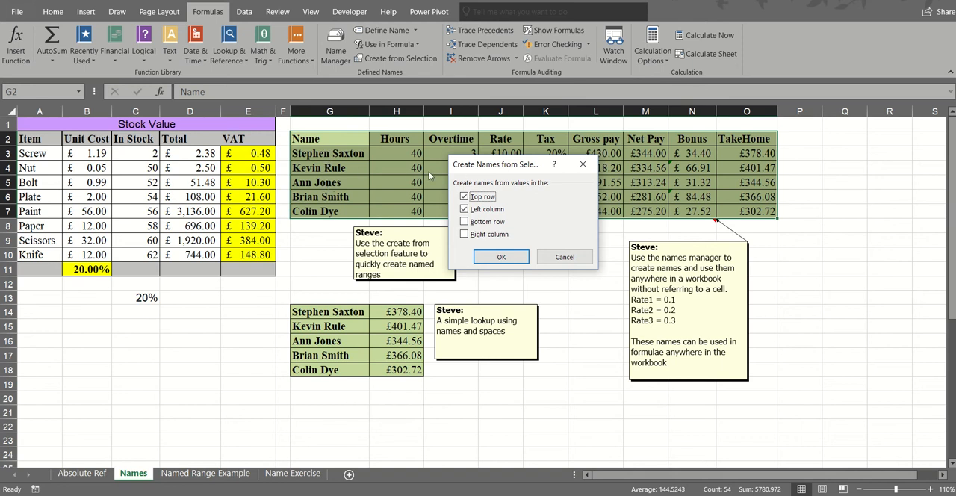
click(499, 258)
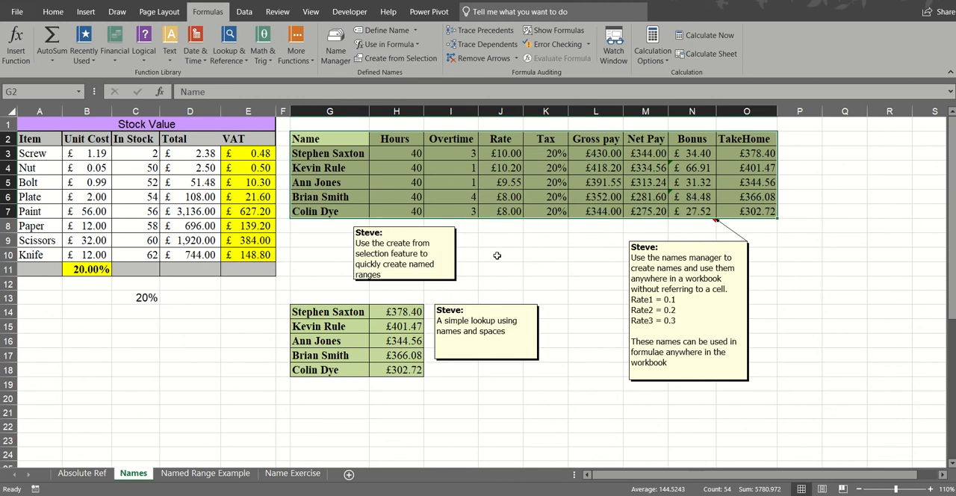
drag(401, 152, 740, 152)
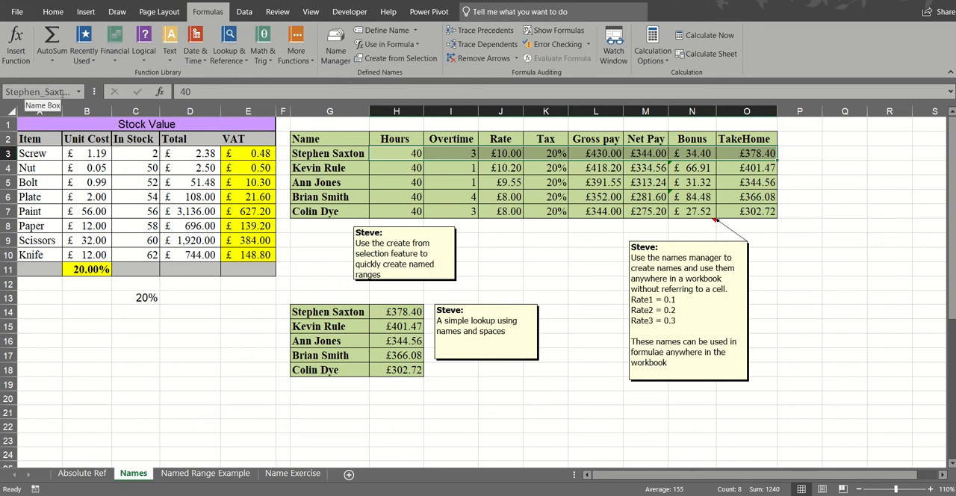
drag(383, 153, 387, 212)
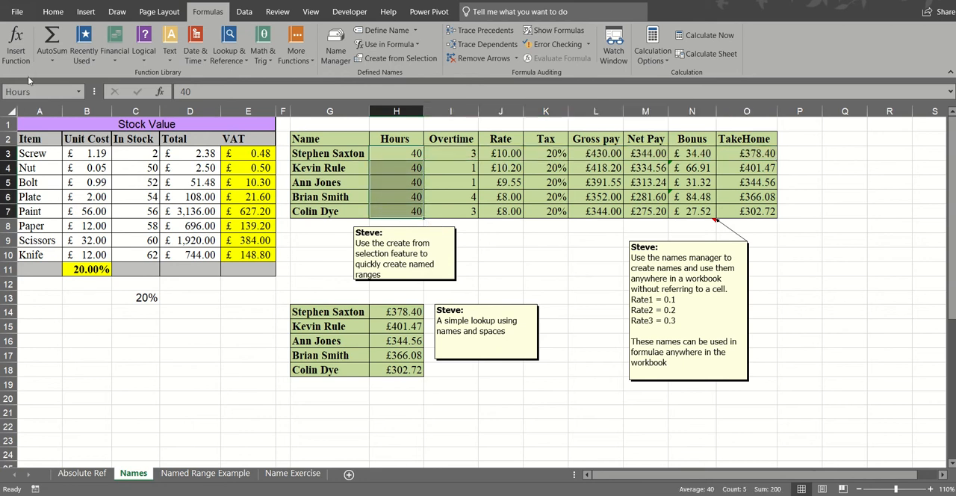
- Replace the first employee's gross pay formula in L3 with the cell-reference version =(H3+I3)*J3
click(598, 153)
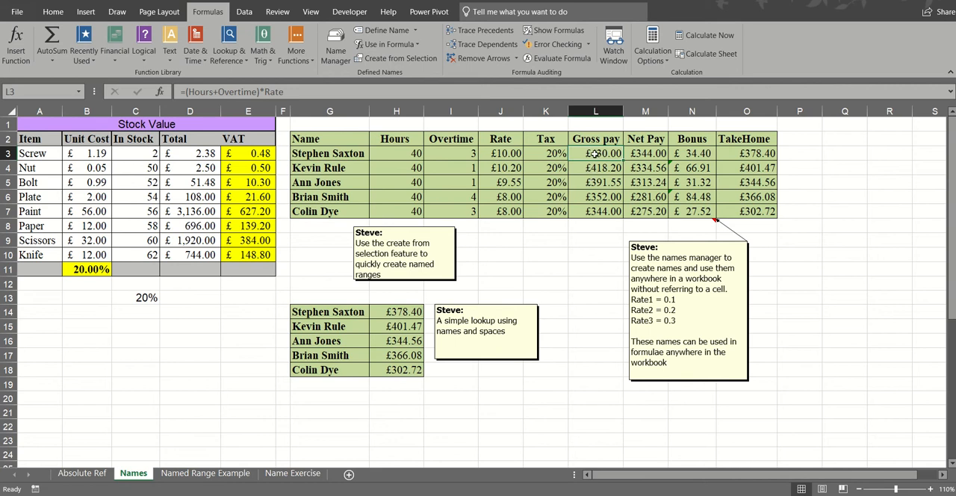
text(=)
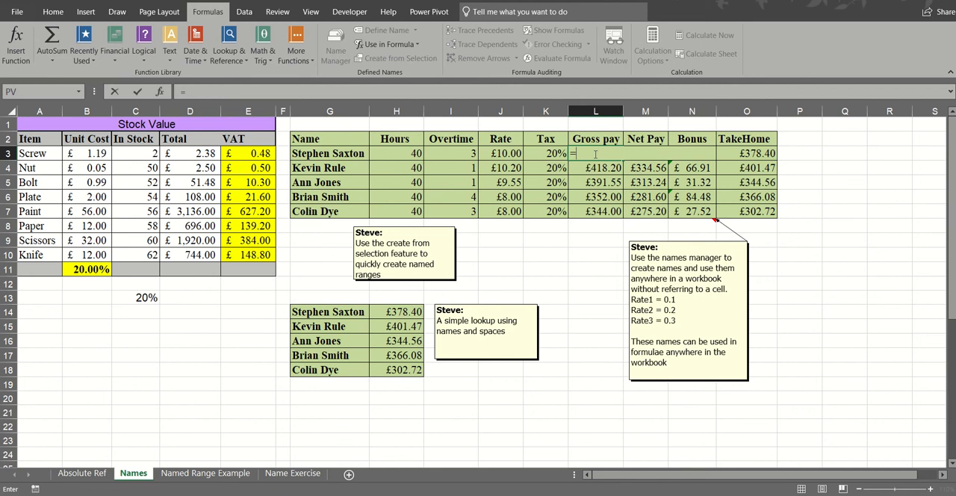
text(()
click(402, 157)
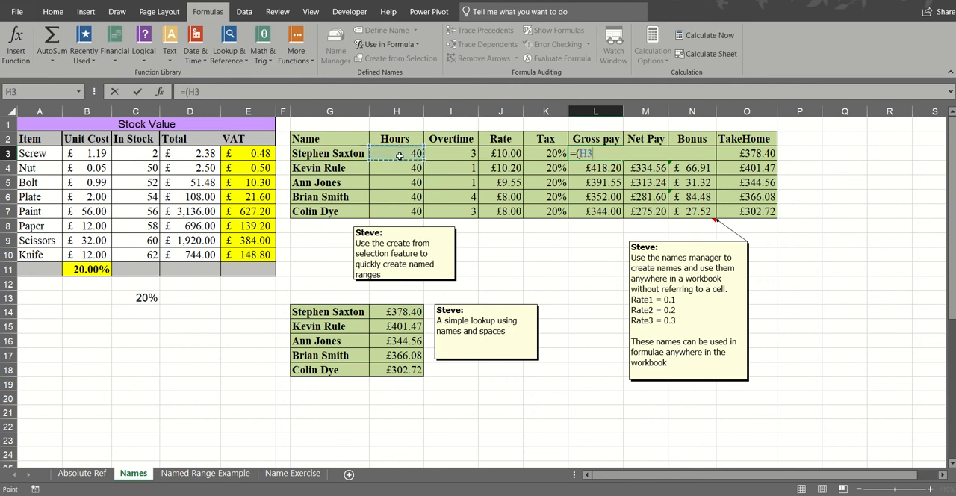
text(+)
click(441, 156)
text())
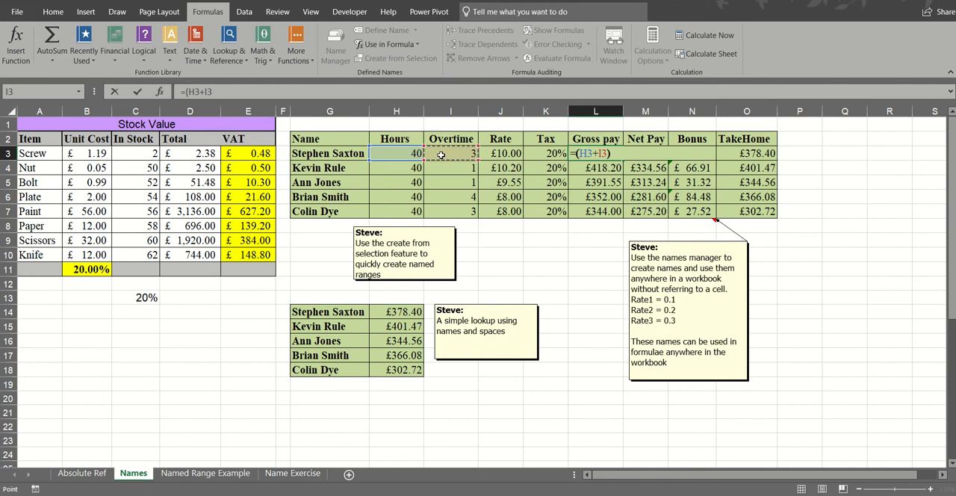
text(*)
click(499, 153)
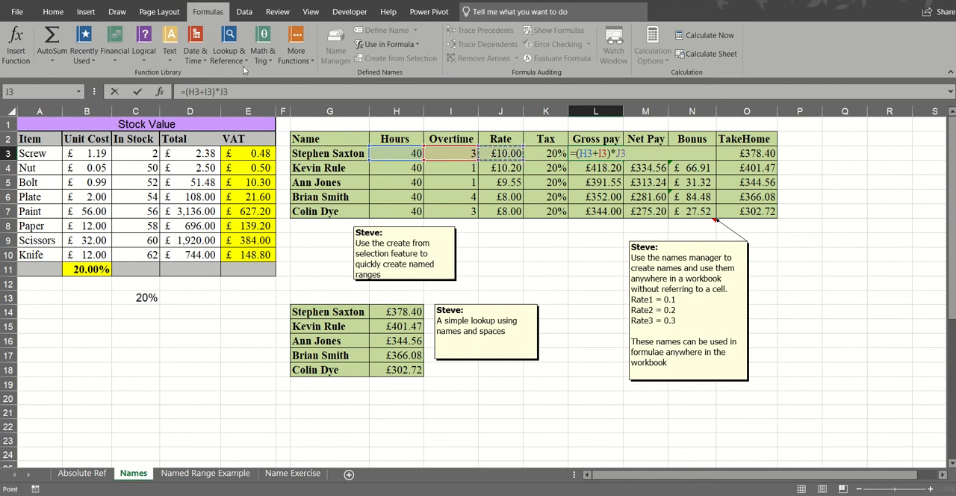
click(137, 91)
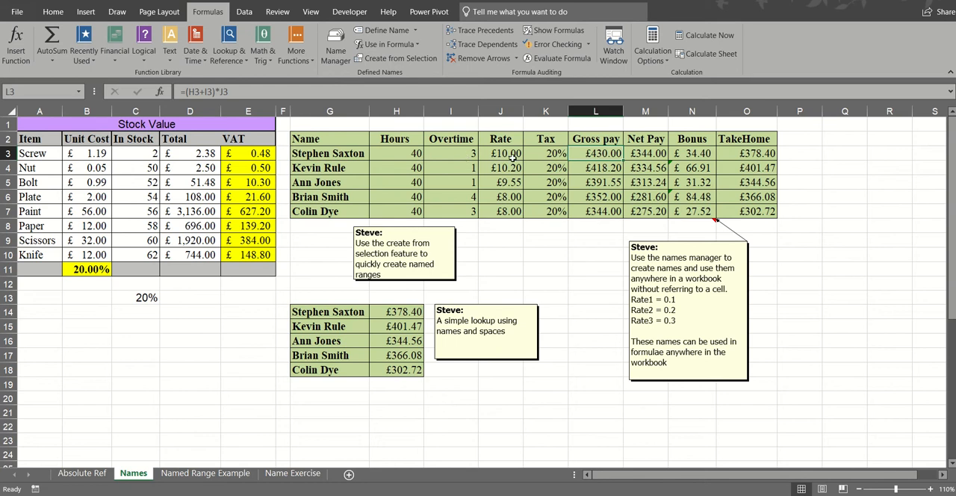
- Compare the gross pay formulas in L3 and L4, and copy the name-based formula from L4 to Y4
click(605, 170)
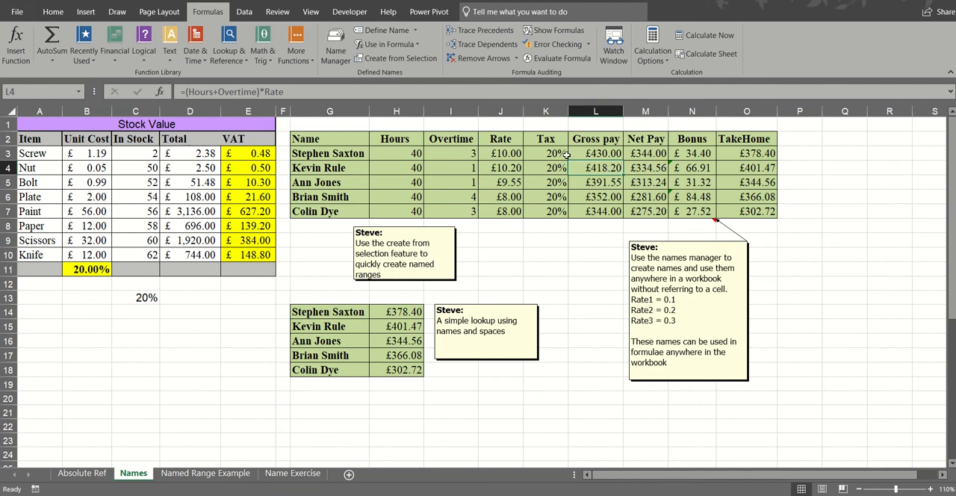
click(604, 152)
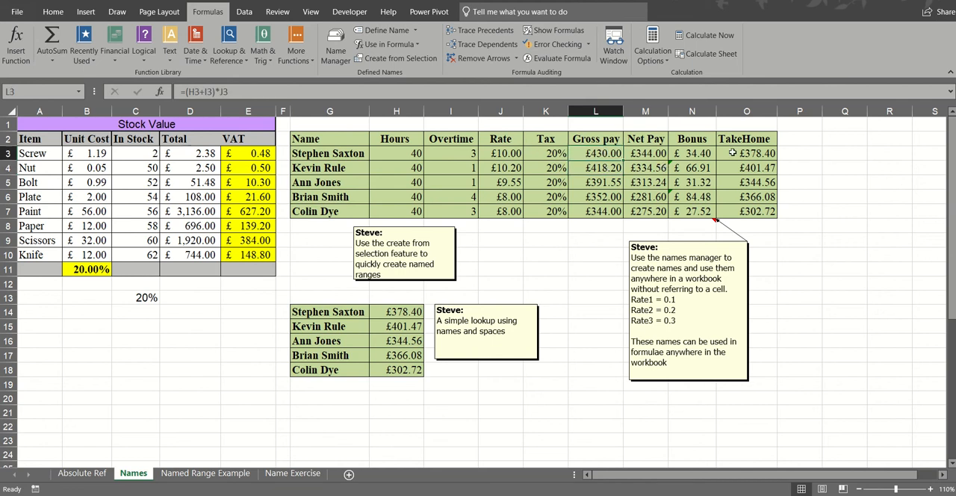
click(603, 168)
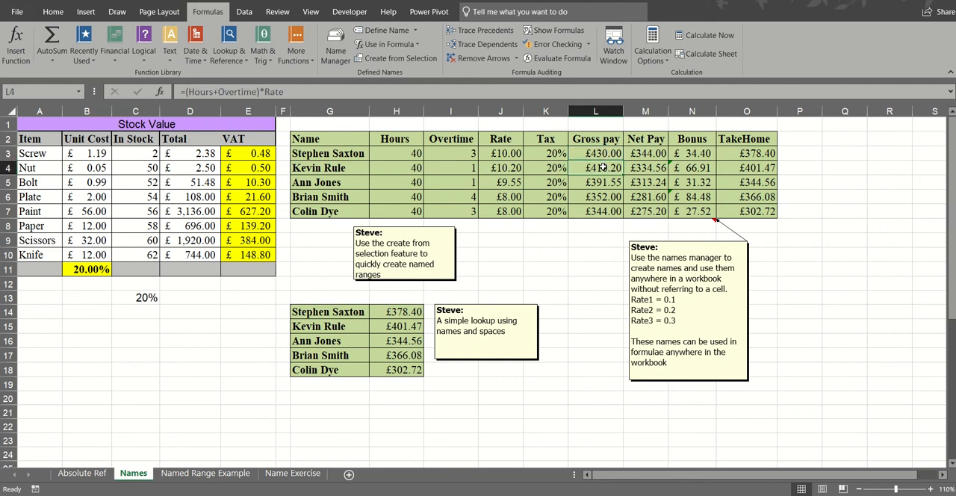
key(ctrl+c)
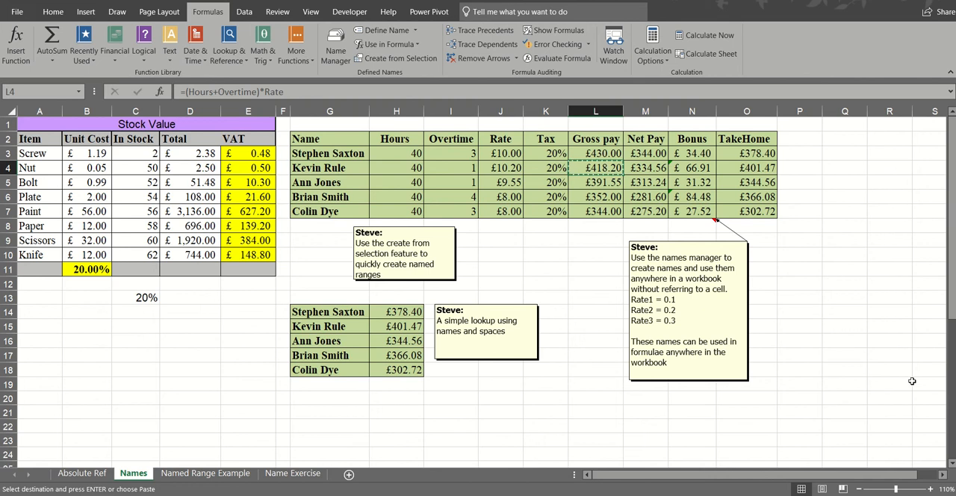
click(943, 476)
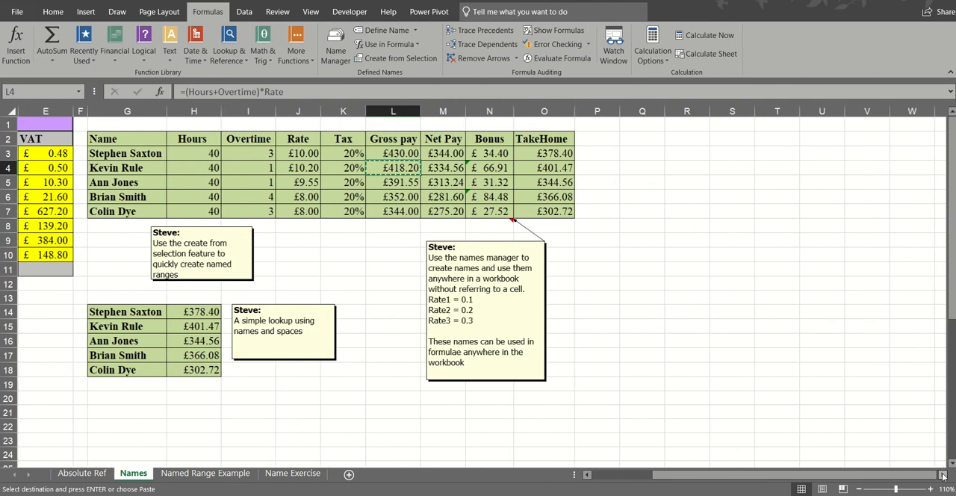
drag(943, 475, 943, 475)
click(407, 169)
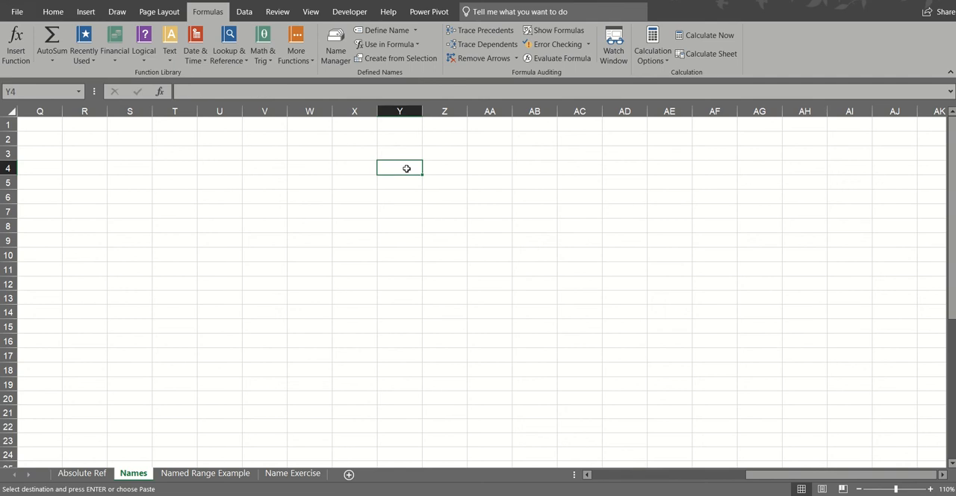
key(ctrl+v)
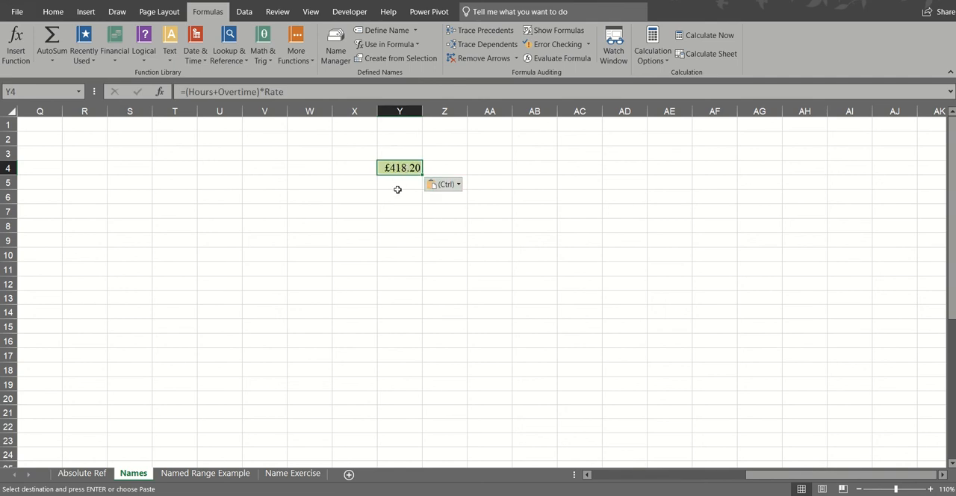
- Paste the copied gross pay formula into cell L9, outside the rows of the pay table
drag(763, 480, 612, 483)
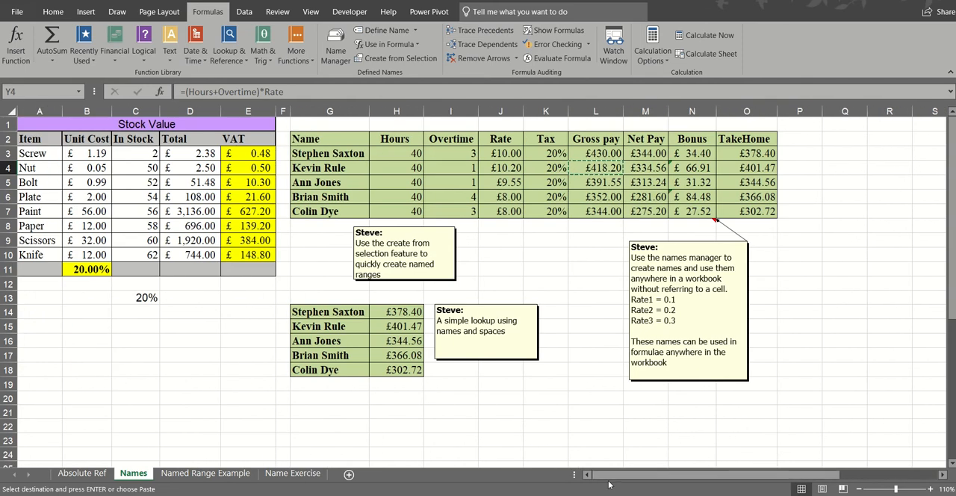
click(597, 241)
key(ctrl+v)
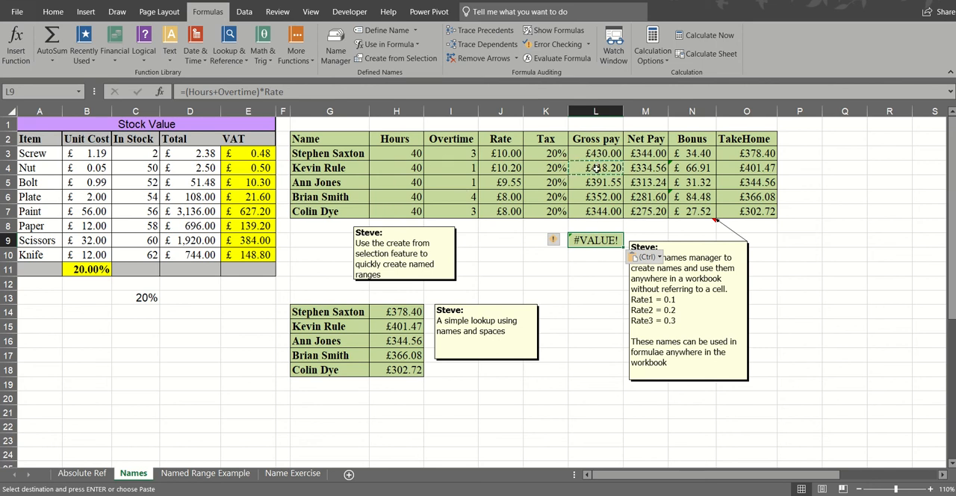
- Check the range name of the TakeHome column and the name-based lookup formulas in H14 and H15
click(380, 152)
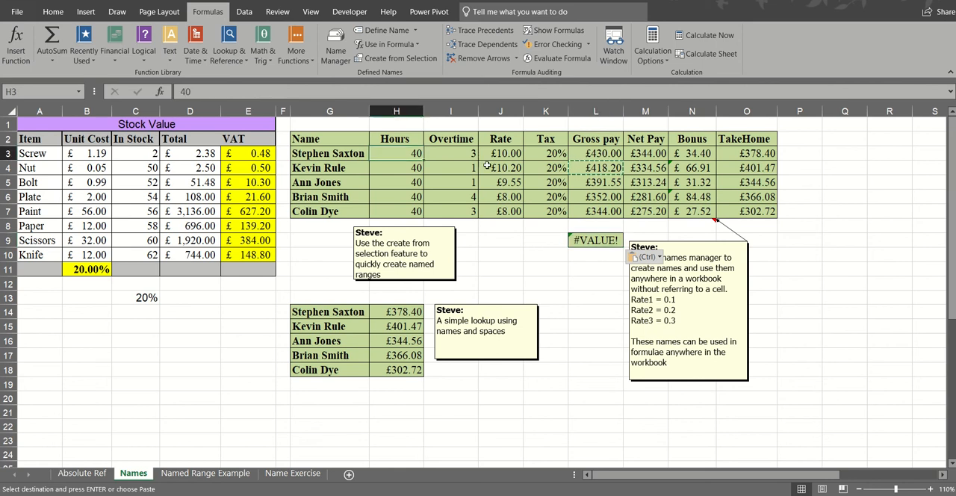
drag(487, 166, 747, 212)
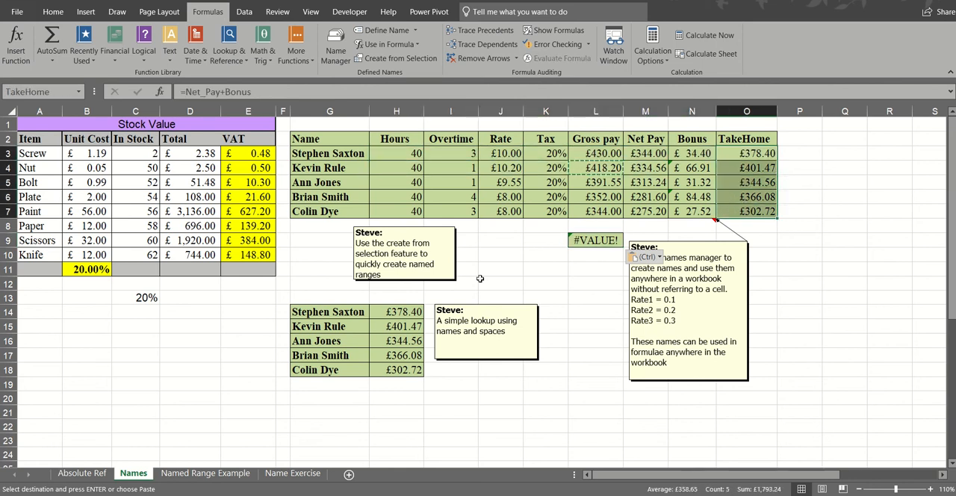
click(401, 311)
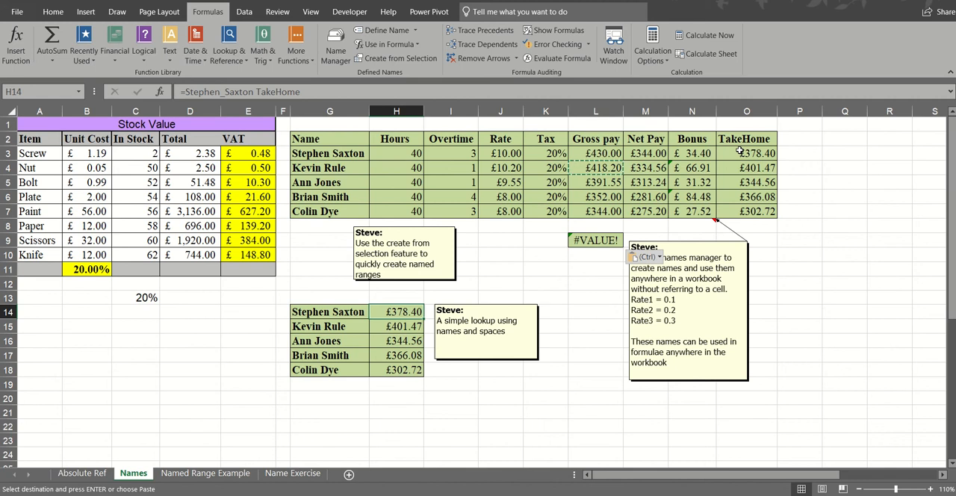
click(402, 327)
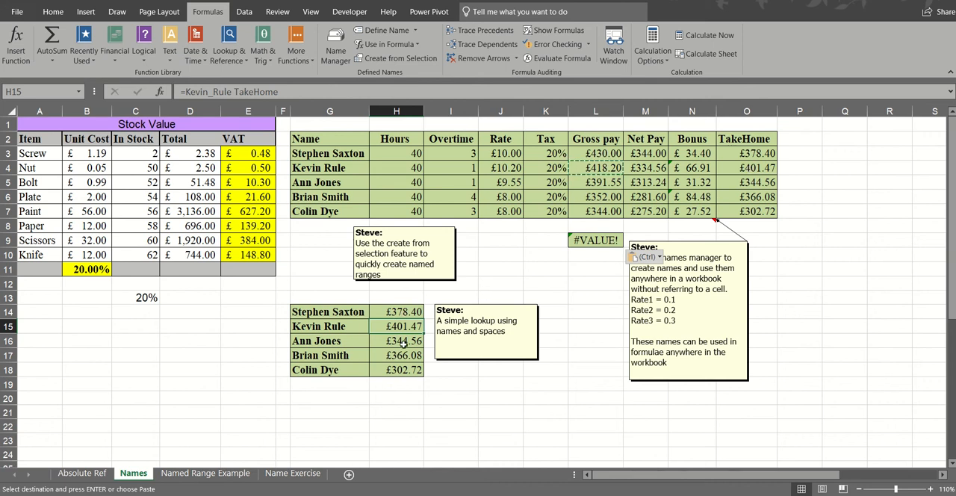
- Switch to the Name Exercise sheet and jump to cell A1 by its reference
click(282, 474)
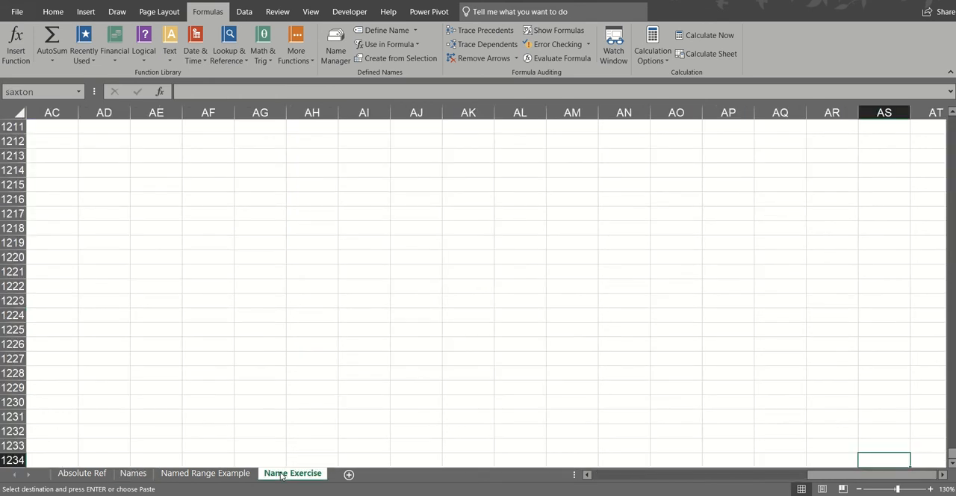
click(52, 92)
text(a1)
key(Return)
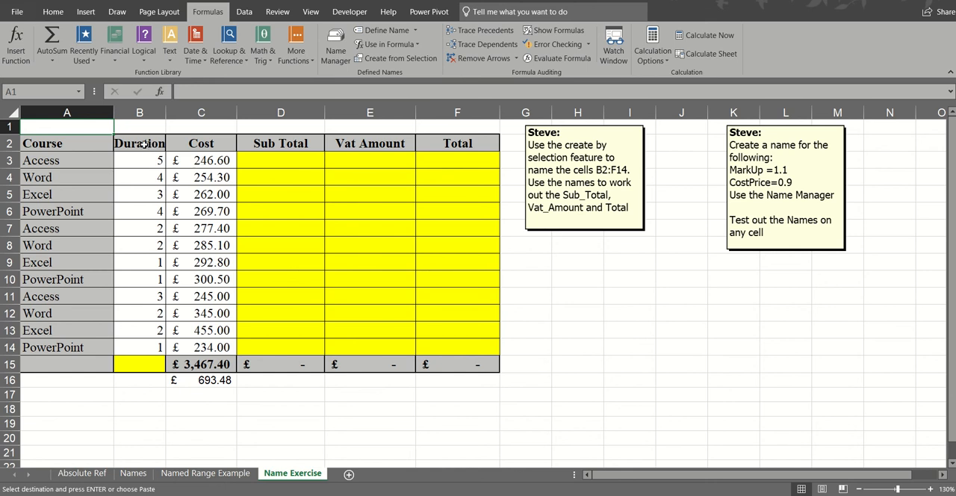
- Create range names from the top row of course table B2:F14
mouse_move(143, 144)
mouse_down()
mouse_move(406, 175)
mouse_move(412, 258)
mouse_move(455, 342)
mouse_up()
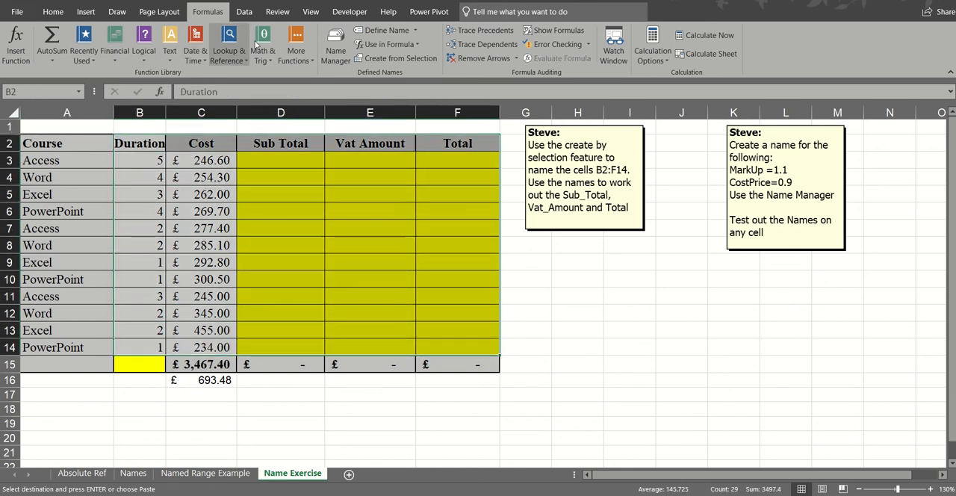
click(405, 60)
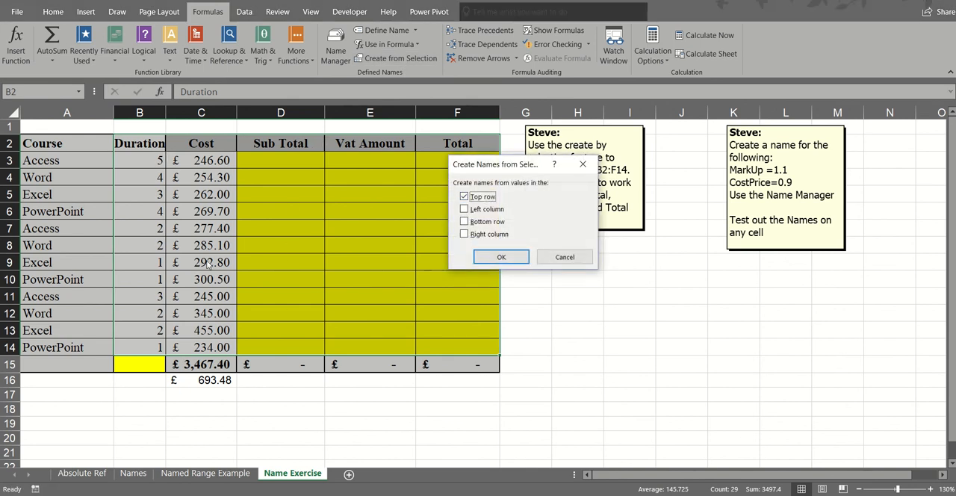
click(500, 257)
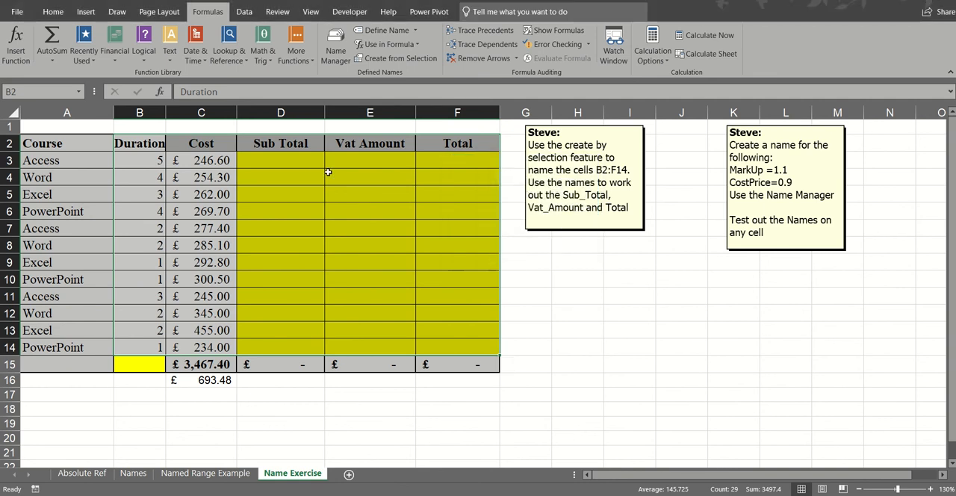
- Check the range names of the Duration and Sub Total columns by selecting each column's data
click(298, 160)
drag(153, 157, 143, 343)
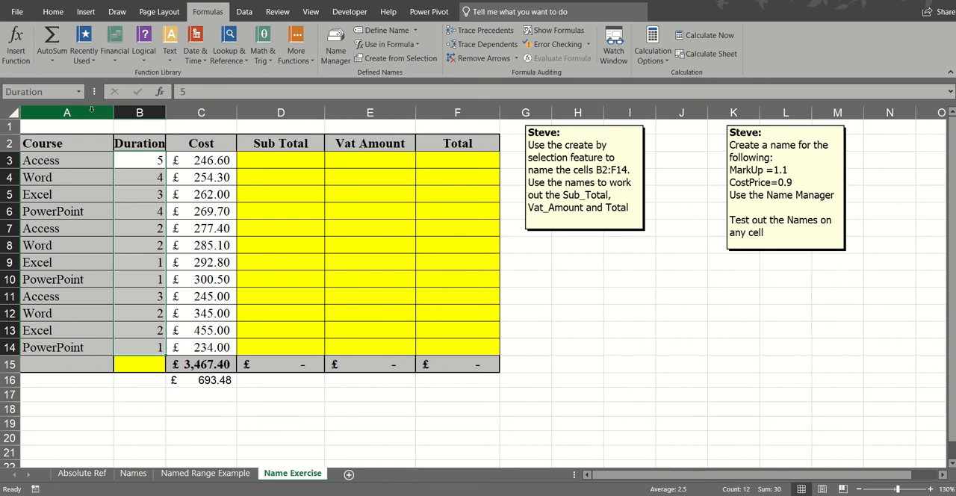
drag(254, 155, 271, 345)
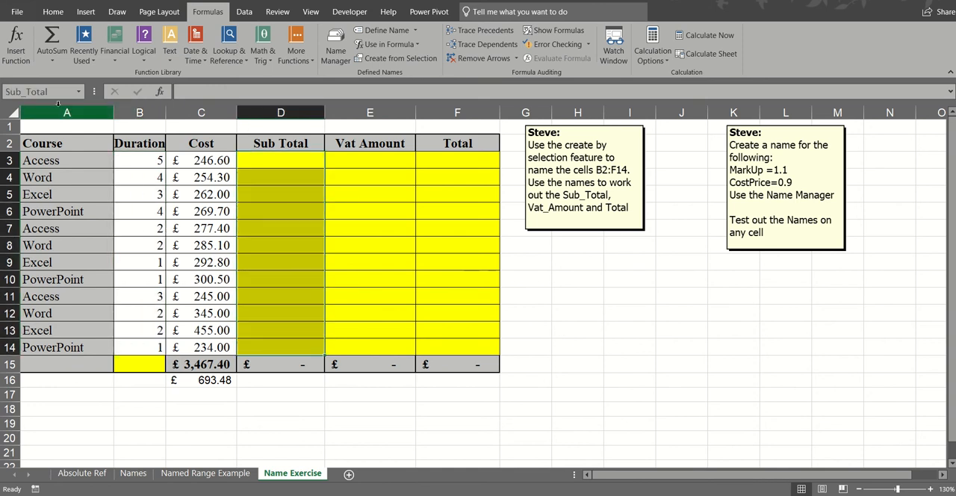
click(286, 159)
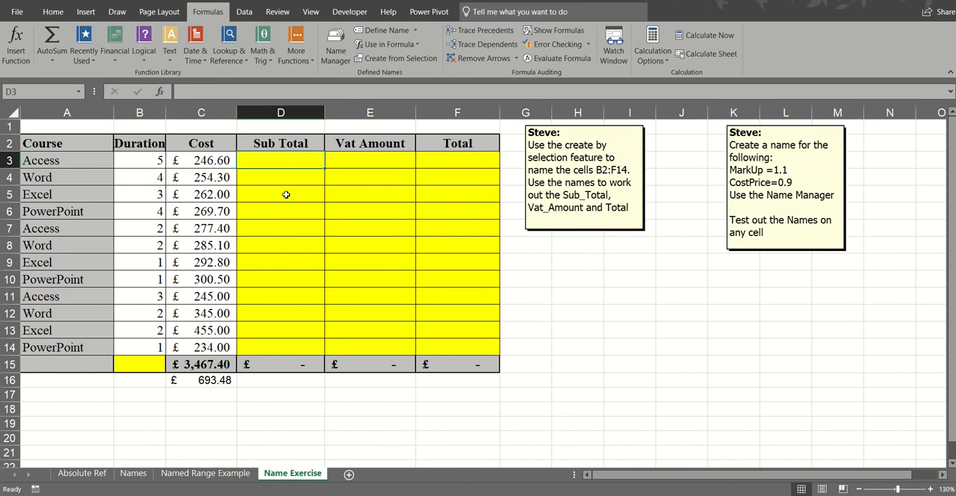
click(287, 194)
click(157, 179)
click(153, 198)
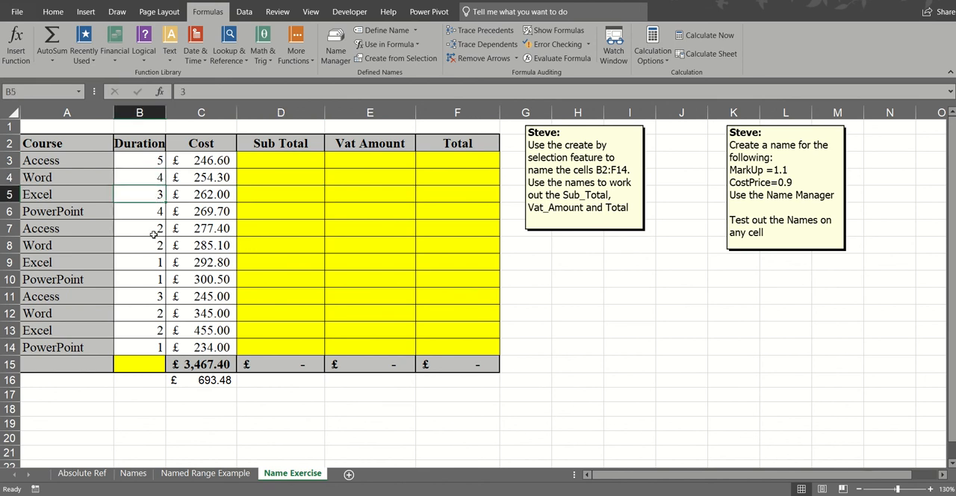
click(153, 235)
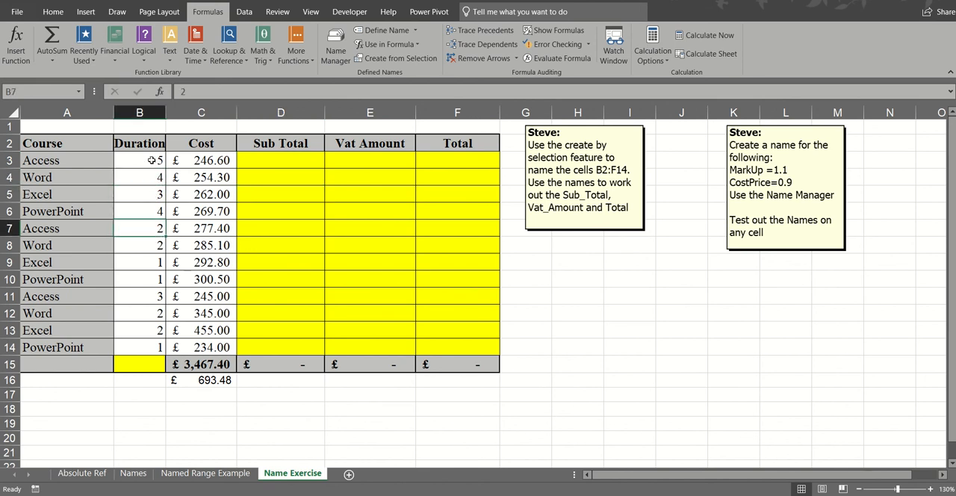
drag(150, 160, 147, 345)
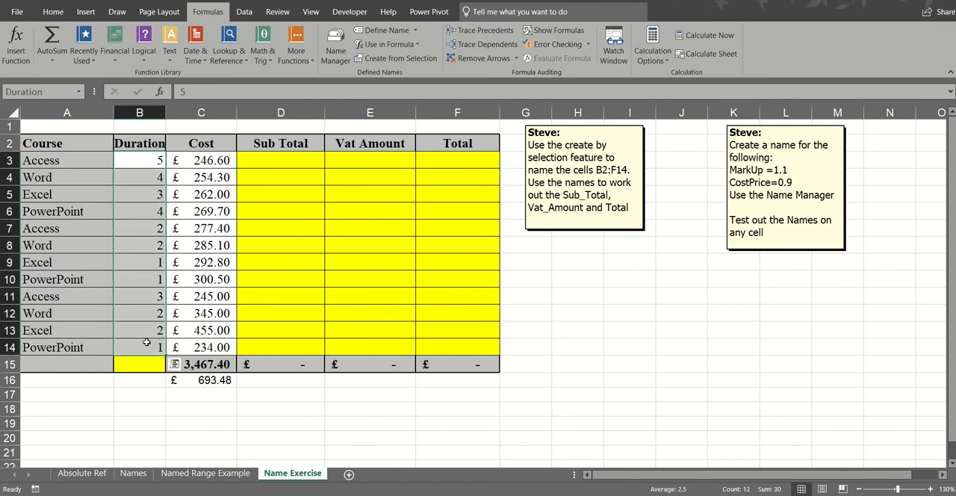
- Calculate the first course's Sub Total in D3 with the formula =Duration*Cost
click(274, 161)
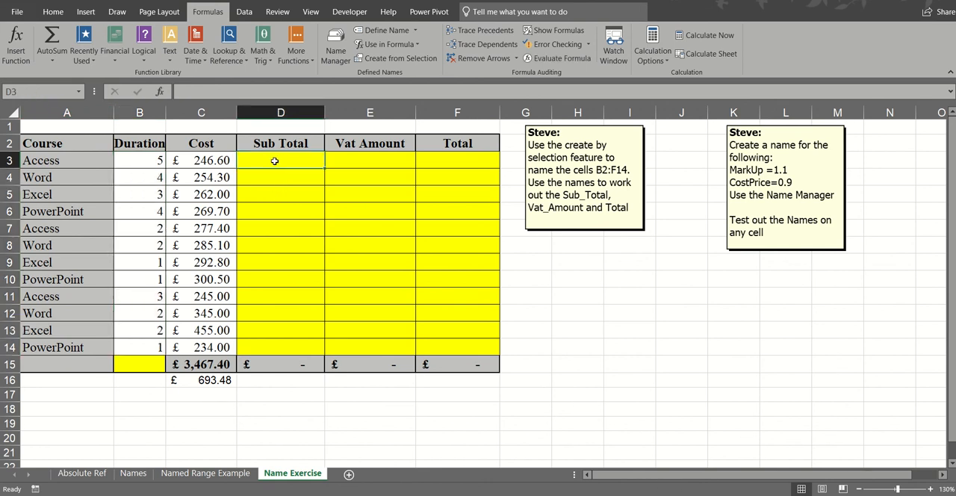
text(=dur)
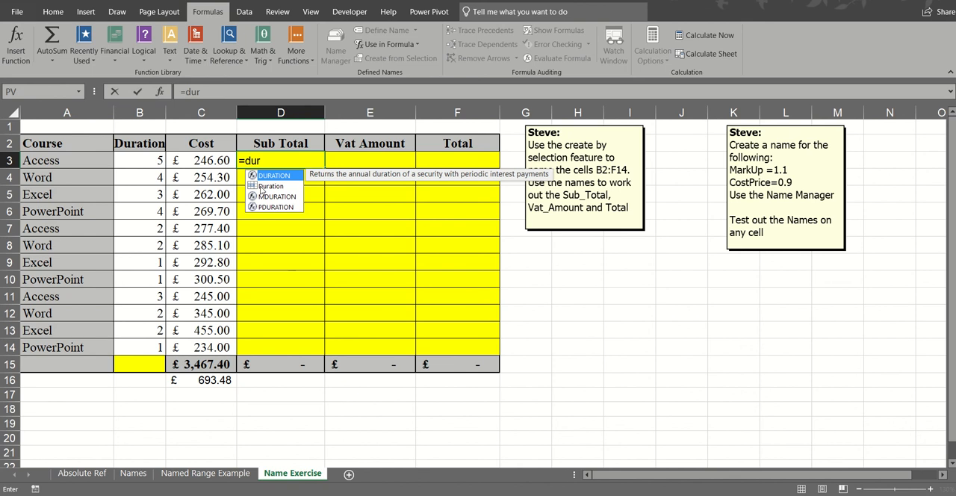
double_click(262, 191)
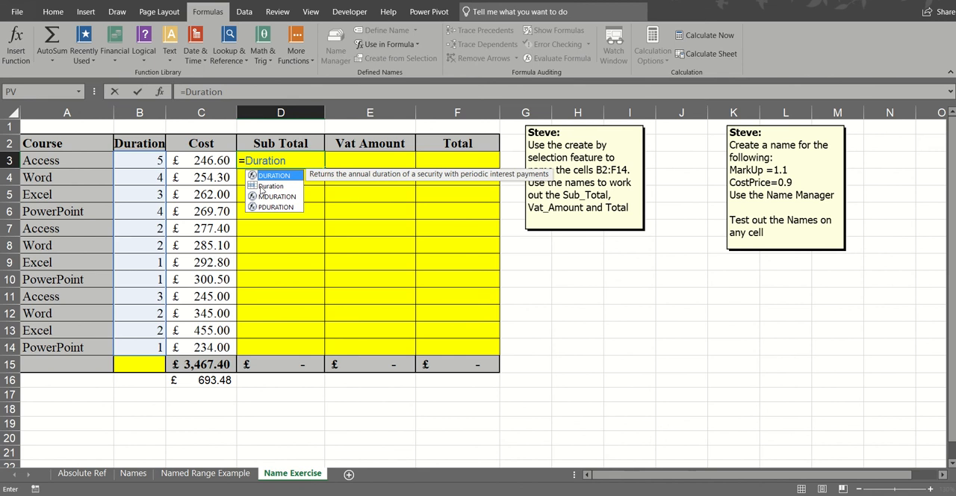
text(*cost)
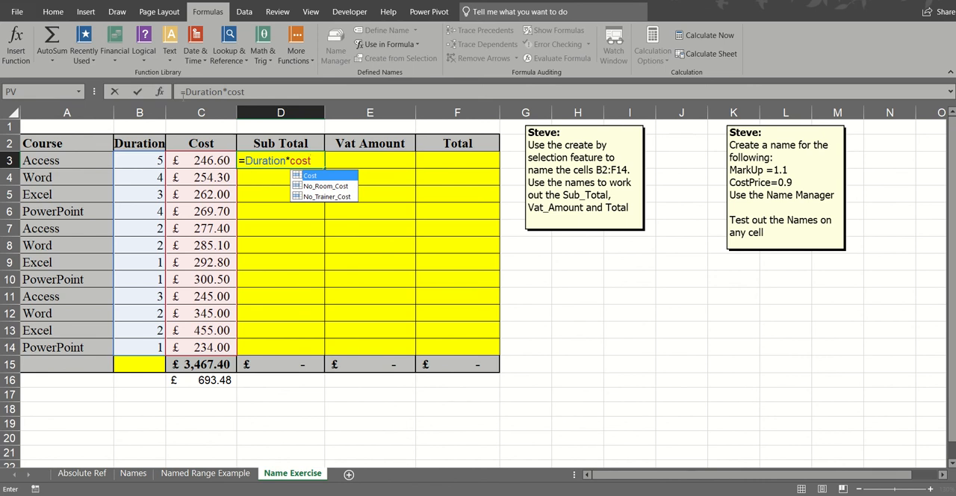
click(138, 91)
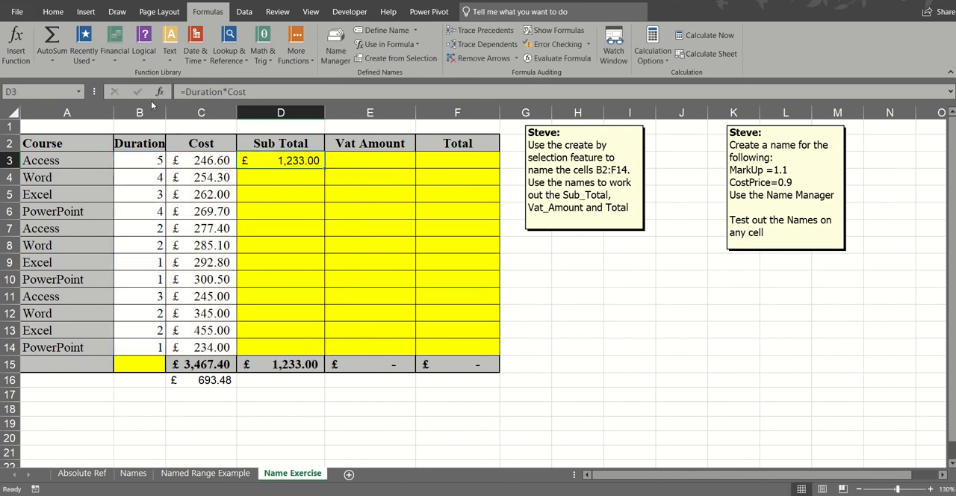
- Fill the Sub Total formula down to D14 and calculate Vat Amount in E3:E14 with the formula =Sub_Total*vat
double_click(324, 167)
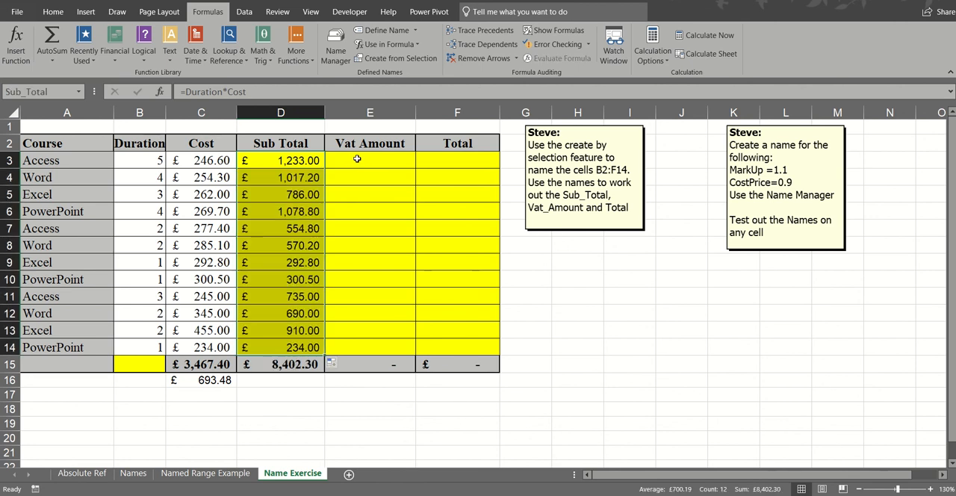
click(358, 159)
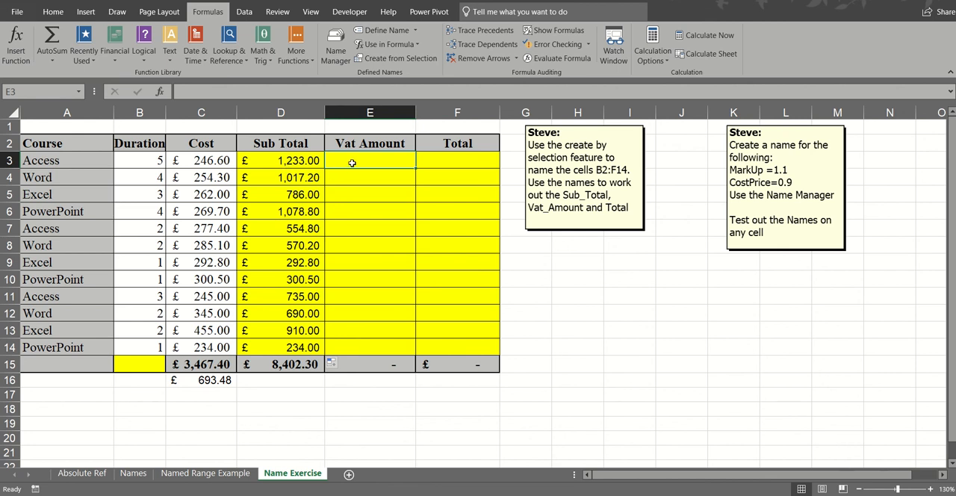
text(=sub)
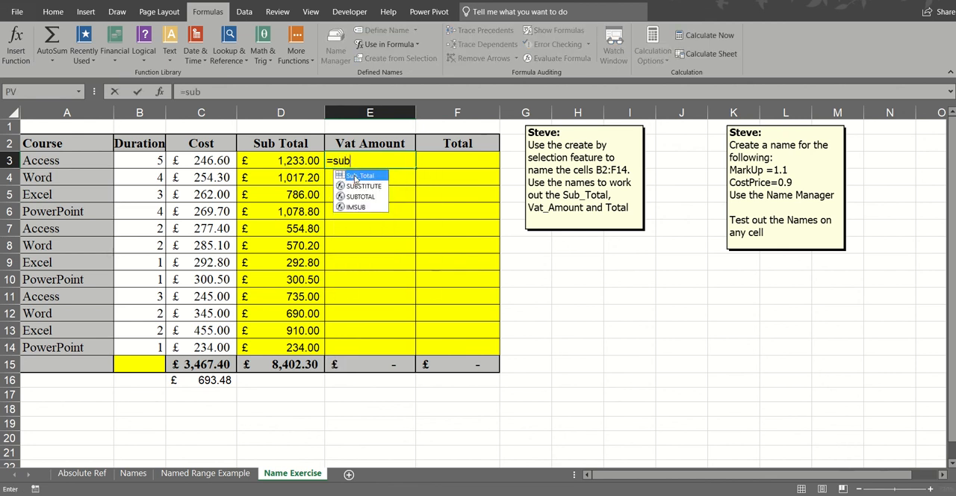
double_click(351, 176)
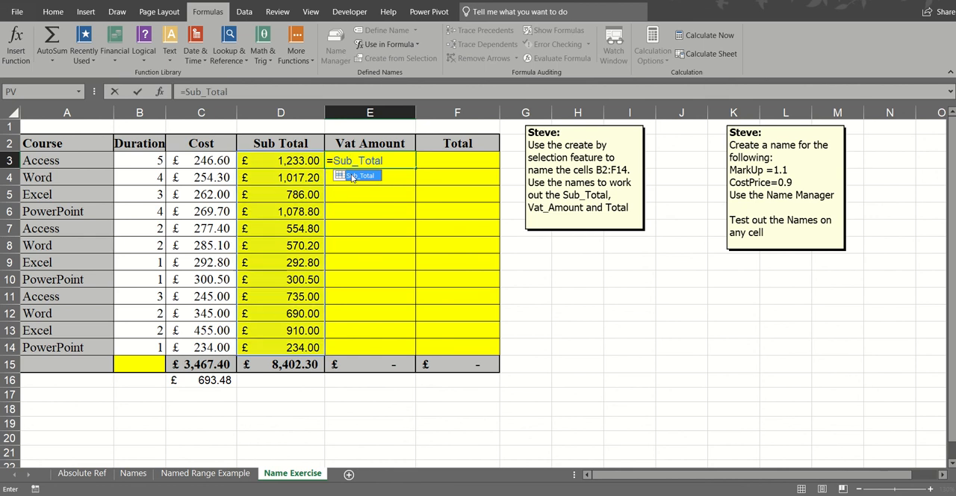
text(*vat)
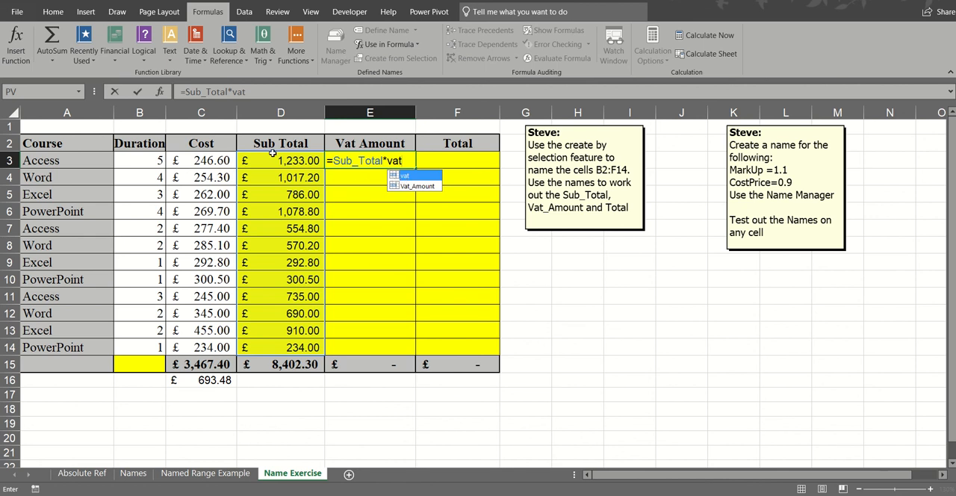
click(138, 92)
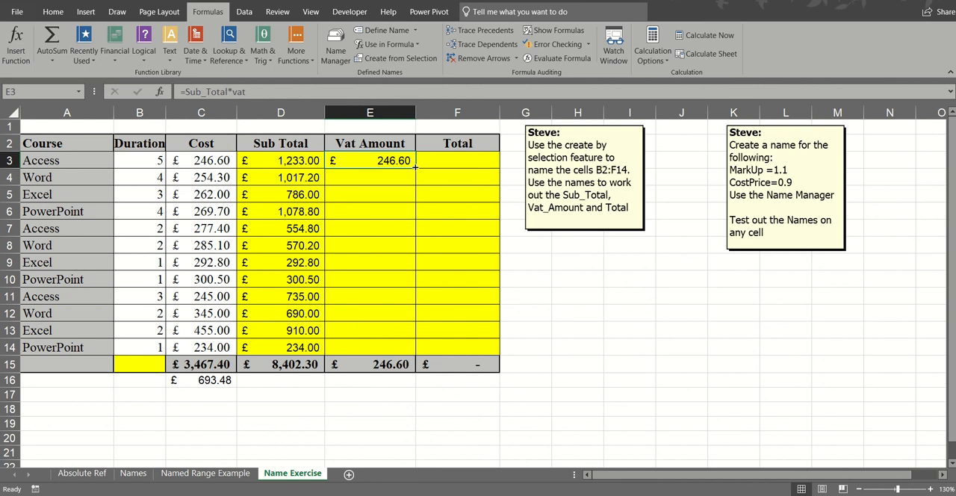
double_click(415, 168)
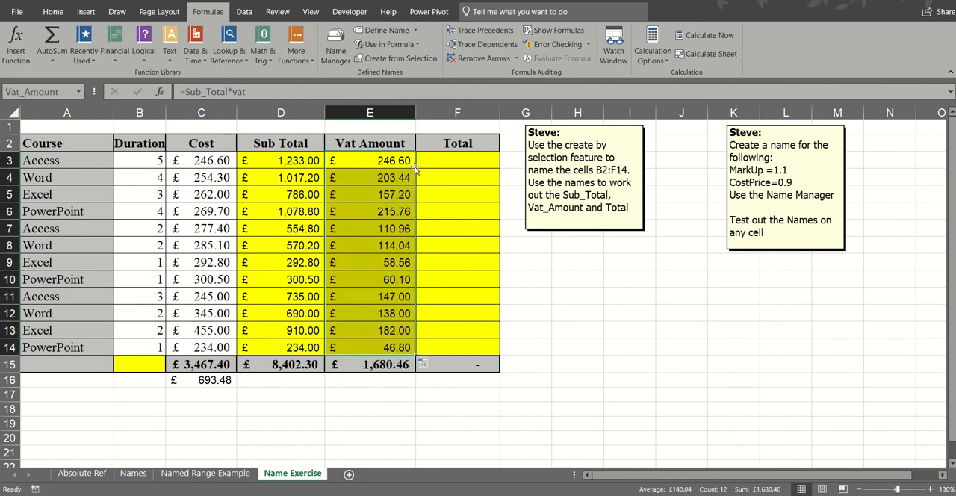
- Calculate the Total for every course in F3:F14 with the formula =Sub_Total+Vat_Amount
click(462, 163)
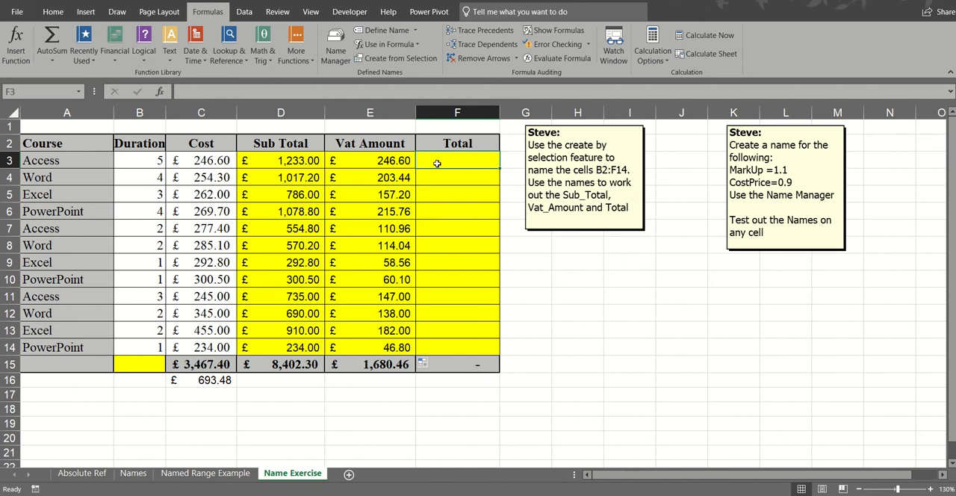
text(=sub)
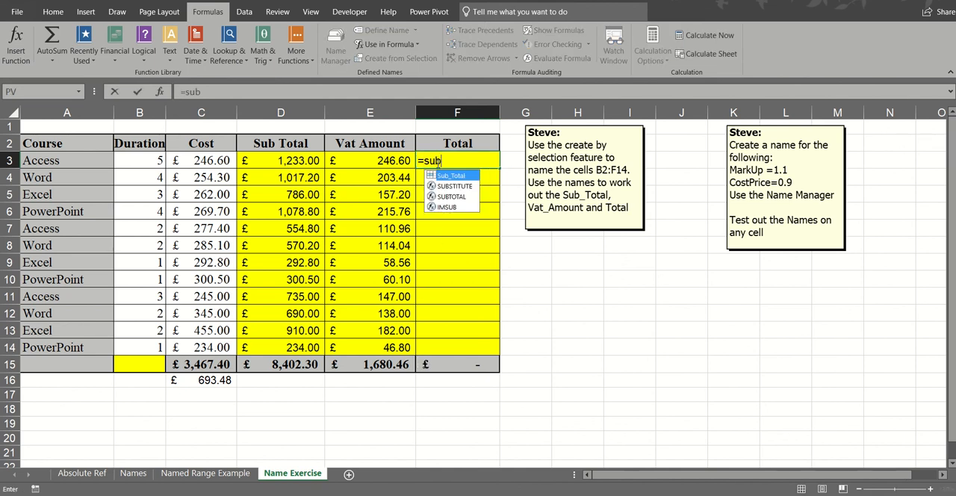
double_click(449, 177)
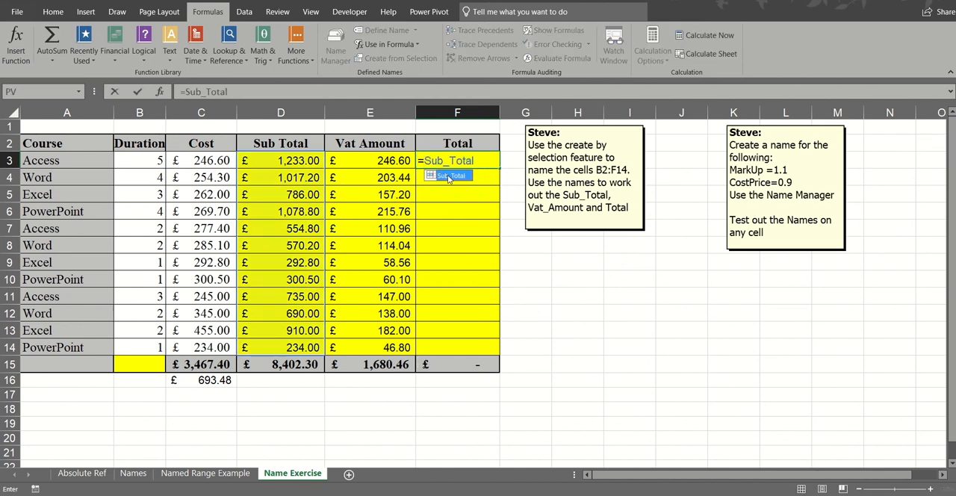
text(+)
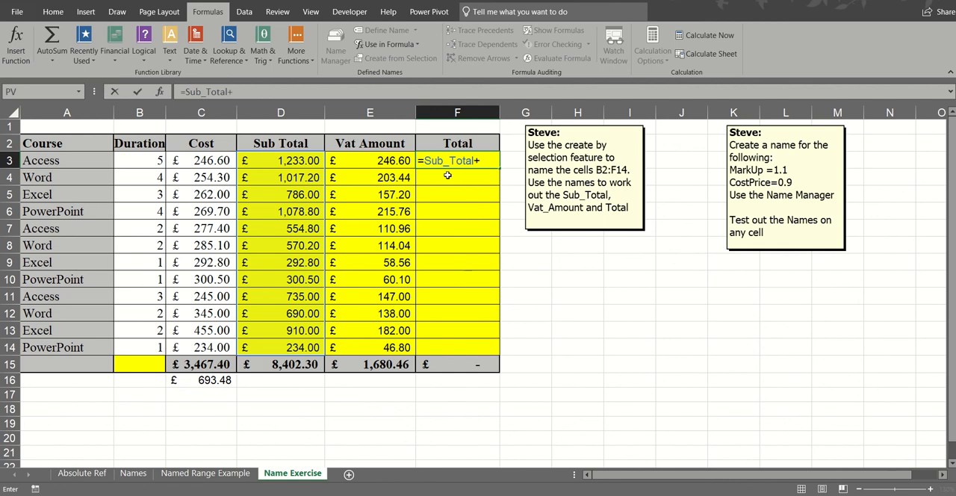
text(vat)
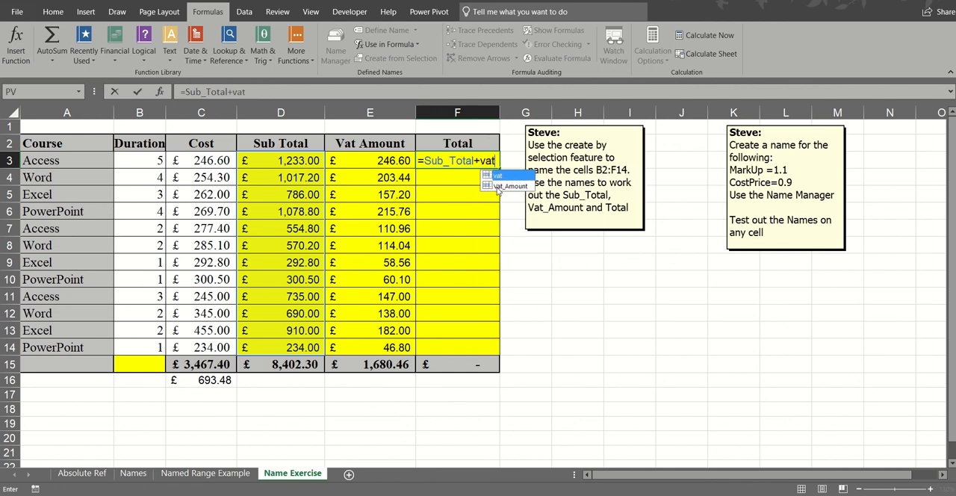
double_click(497, 187)
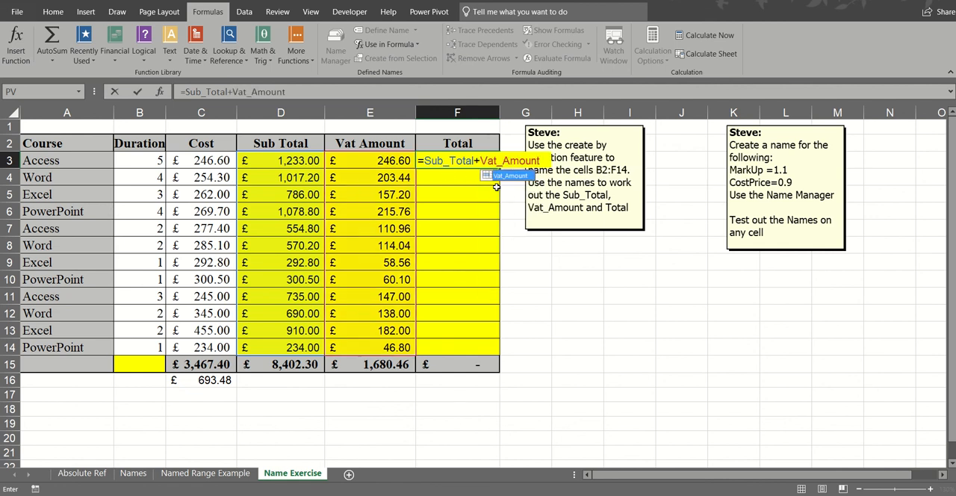
click(138, 92)
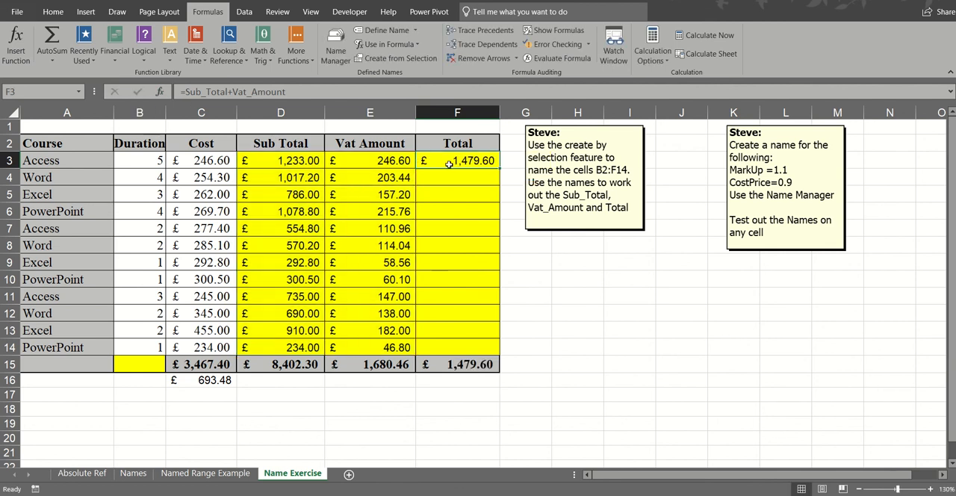
double_click(501, 170)
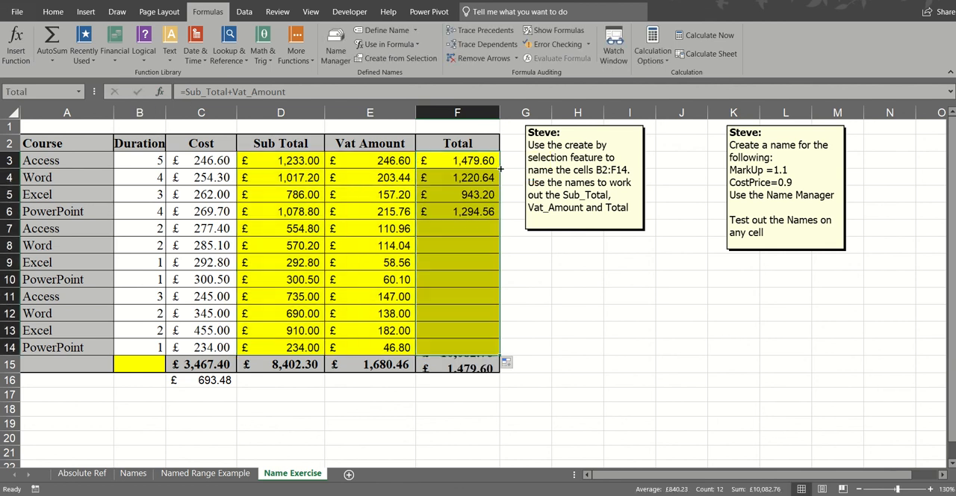
- Examine the named-range formulas in various cells of the Sub Total, Vat Amount and Total columns
click(368, 246)
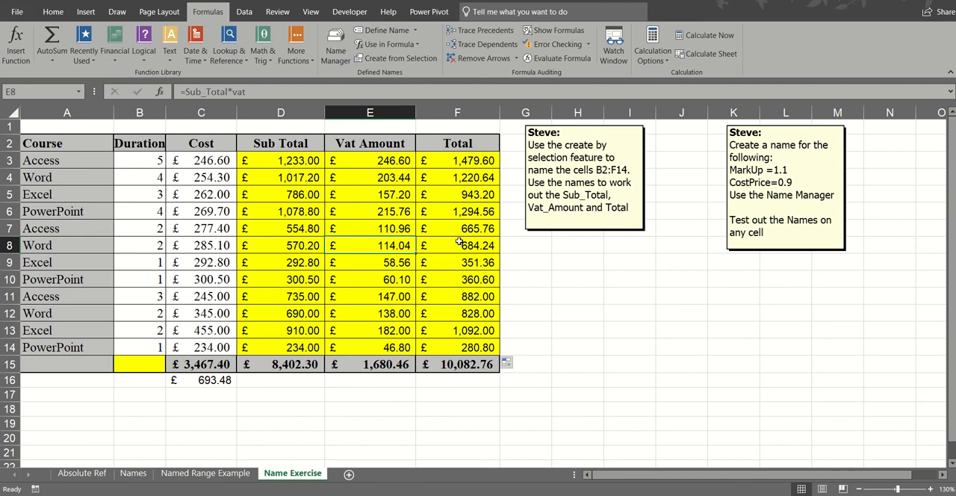
click(290, 163)
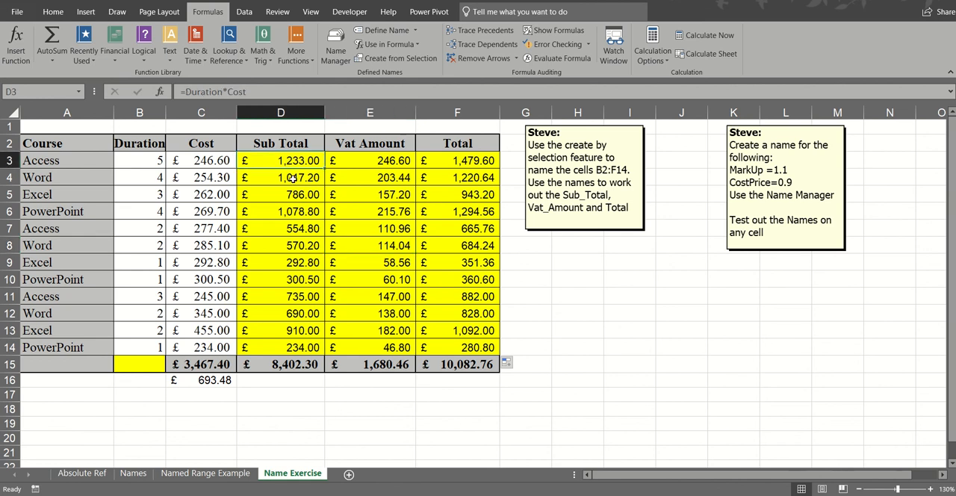
click(291, 178)
click(360, 193)
click(437, 190)
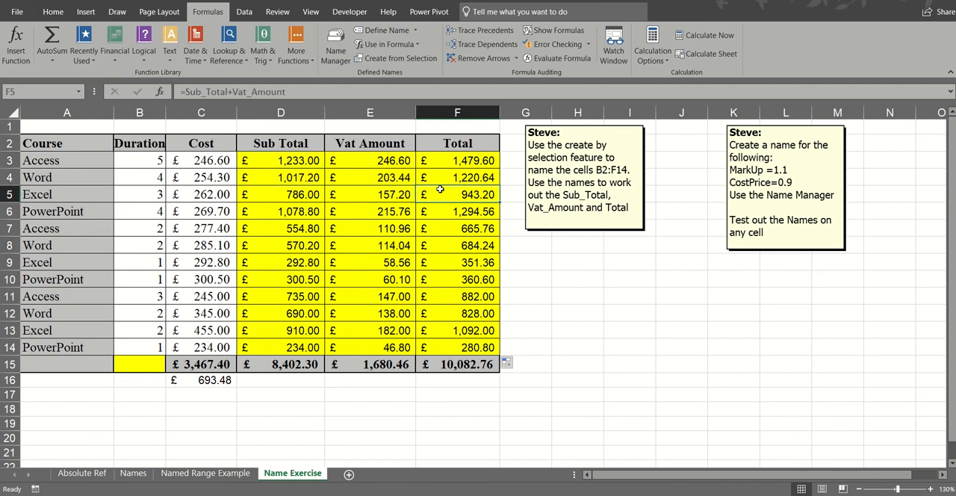
click(451, 240)
click(394, 250)
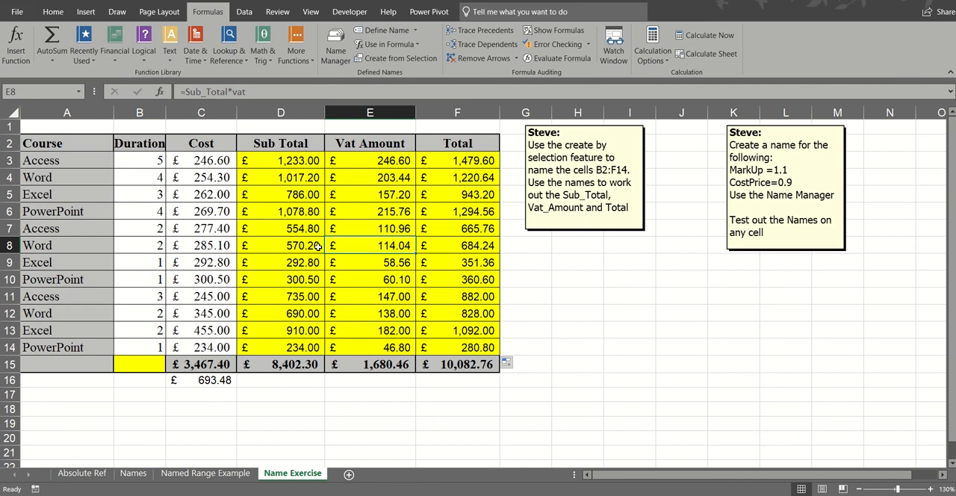
click(305, 246)
click(297, 212)
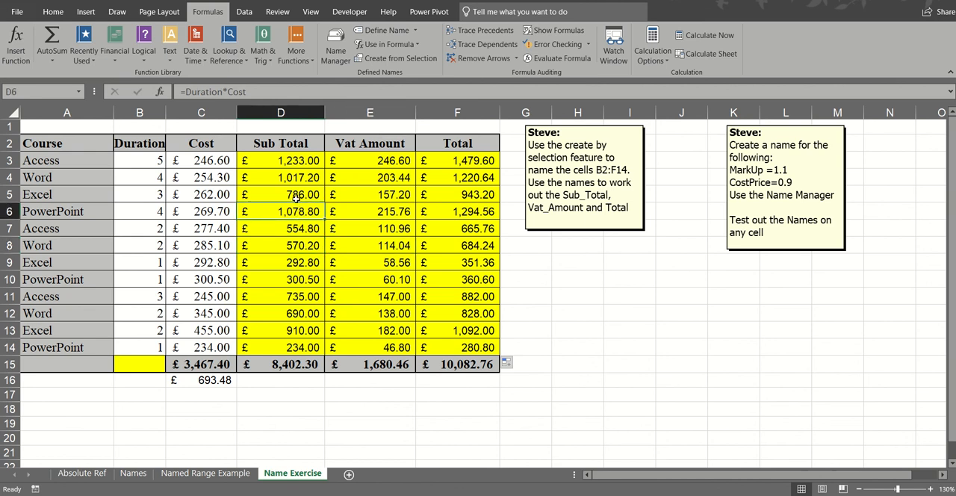
click(297, 195)
click(363, 195)
click(379, 228)
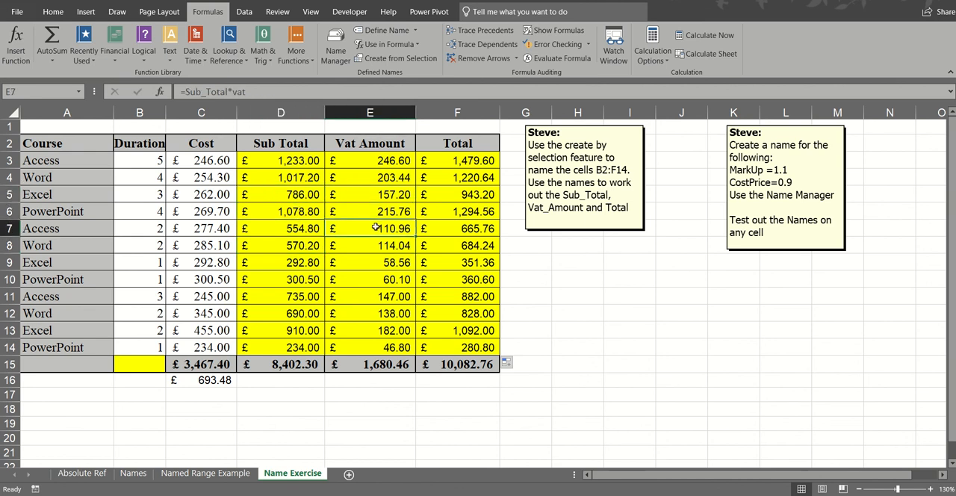
click(382, 245)
click(386, 274)
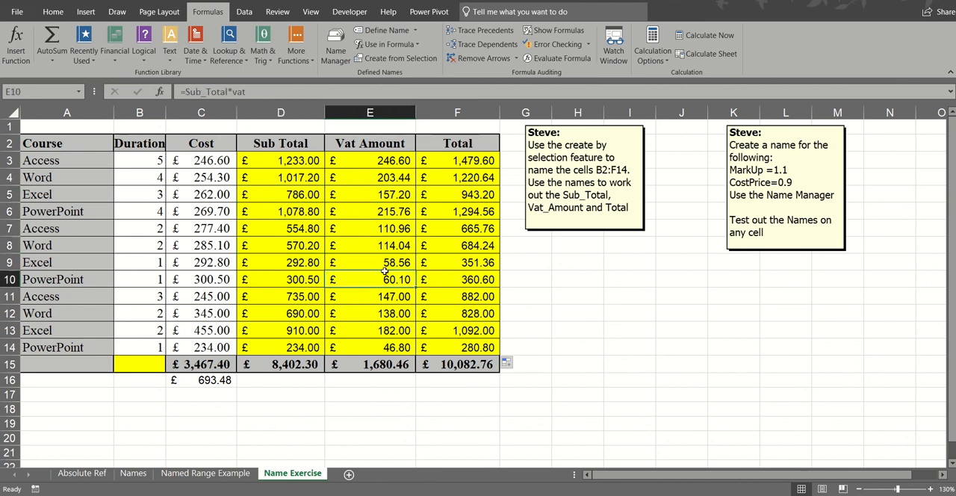
click(382, 296)
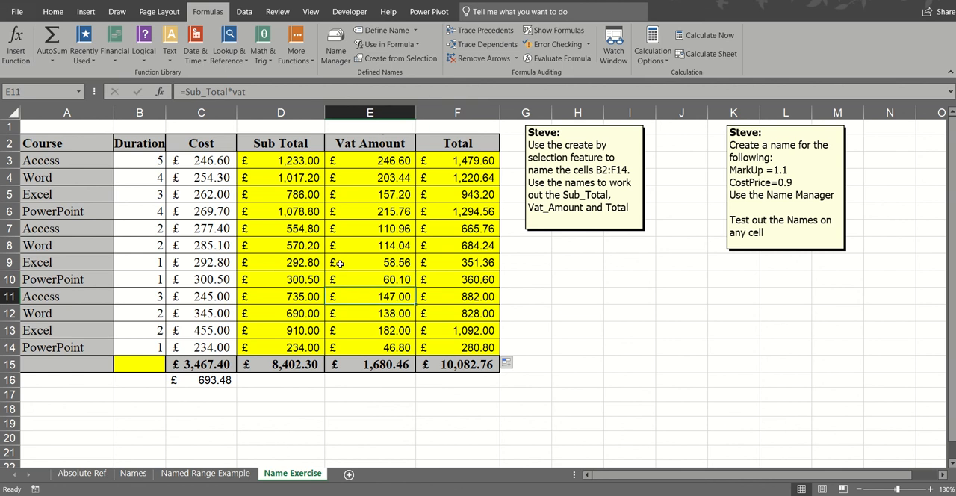
click(307, 229)
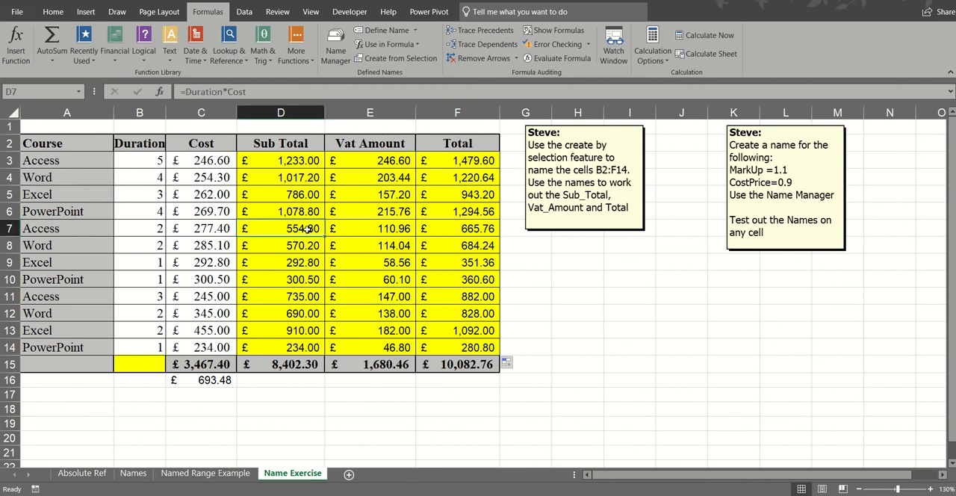
click(376, 247)
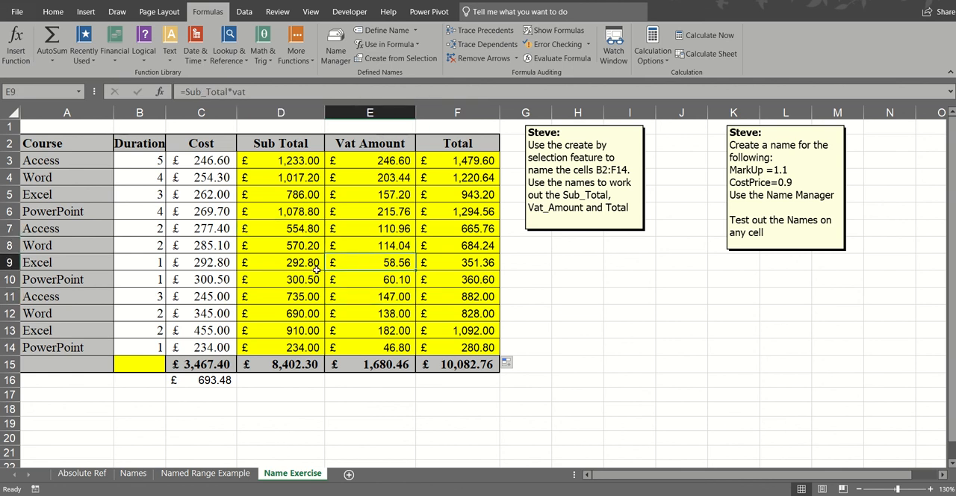
click(291, 278)
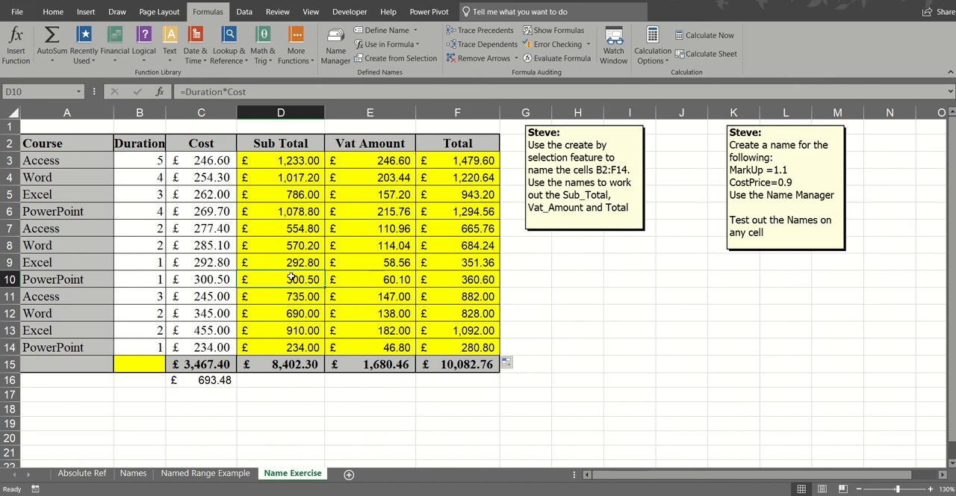